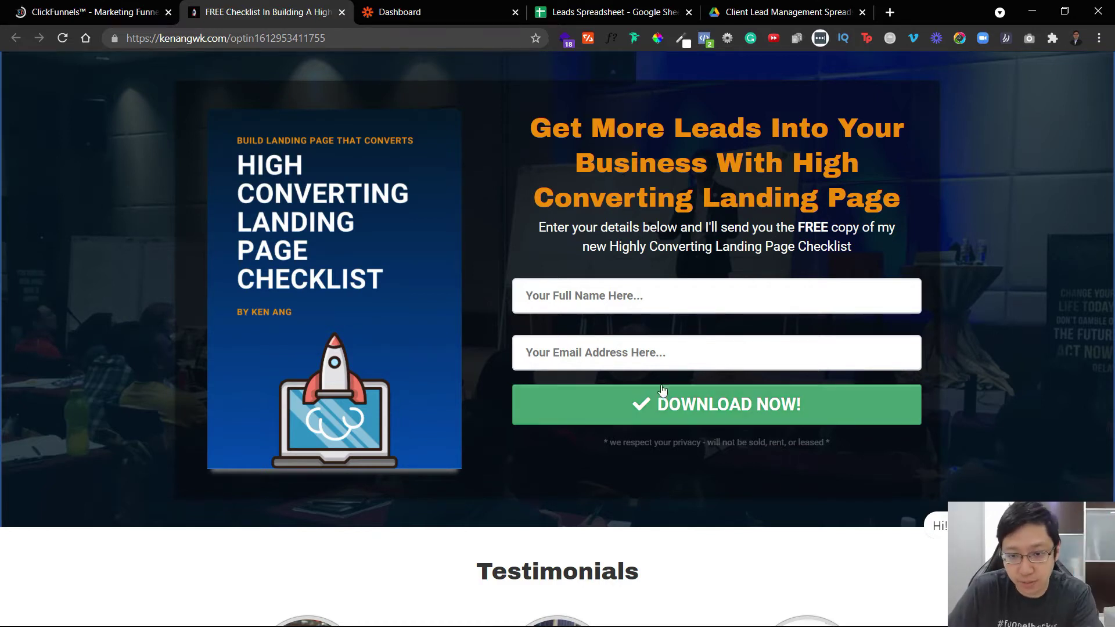
Show the Leads Spreadsheet header row: Date, Name, Phone Number, Email Address, Contacted?, Comments.
{"action": "left_click", "coordinate": [554, 6]}
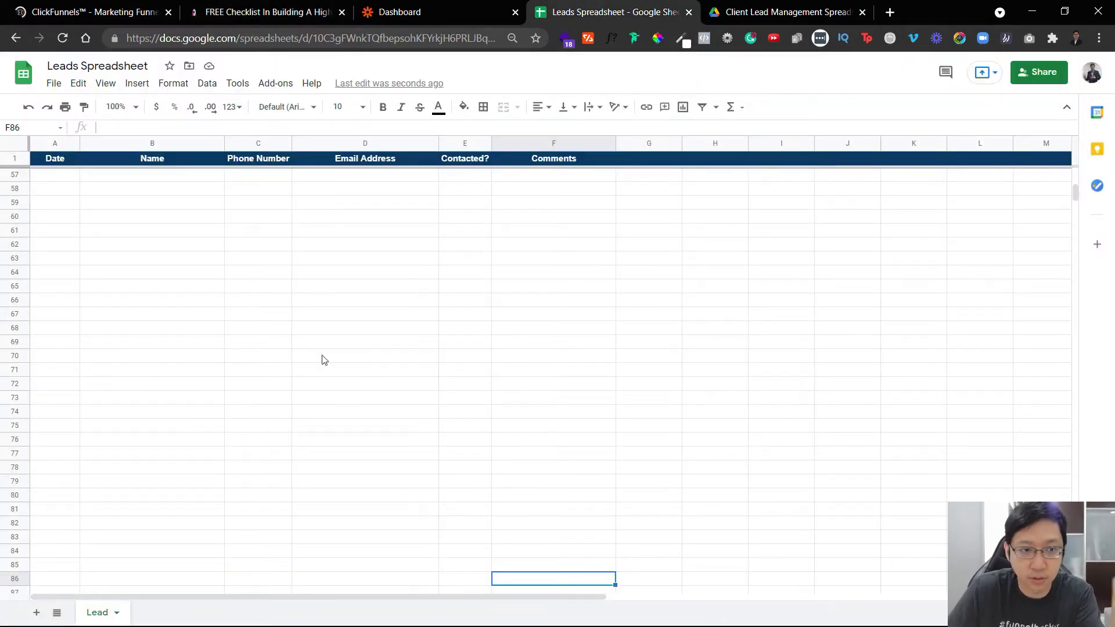
{"action": "left_click_drag", "start_coordinate": [61, 163], "coordinate": [579, 152]}
{"action": "left_click", "coordinate": [585, 285]}
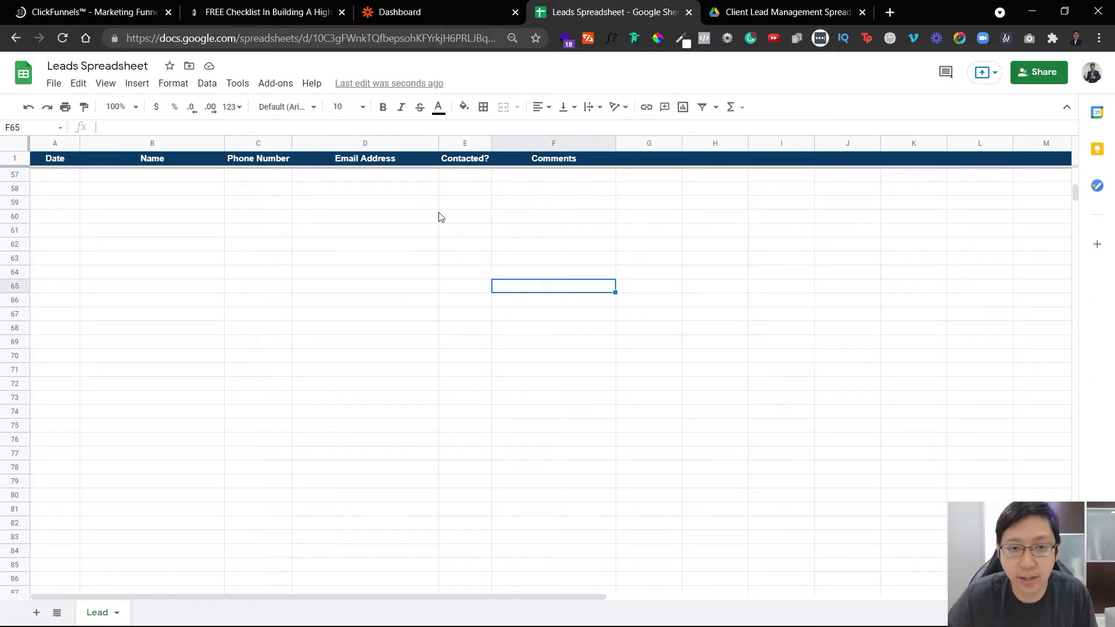
Create a new zap named 'Test Clickfunnels to Sheet' and search trigger apps for 'click'.
{"action": "left_click", "coordinate": [469, 5]}
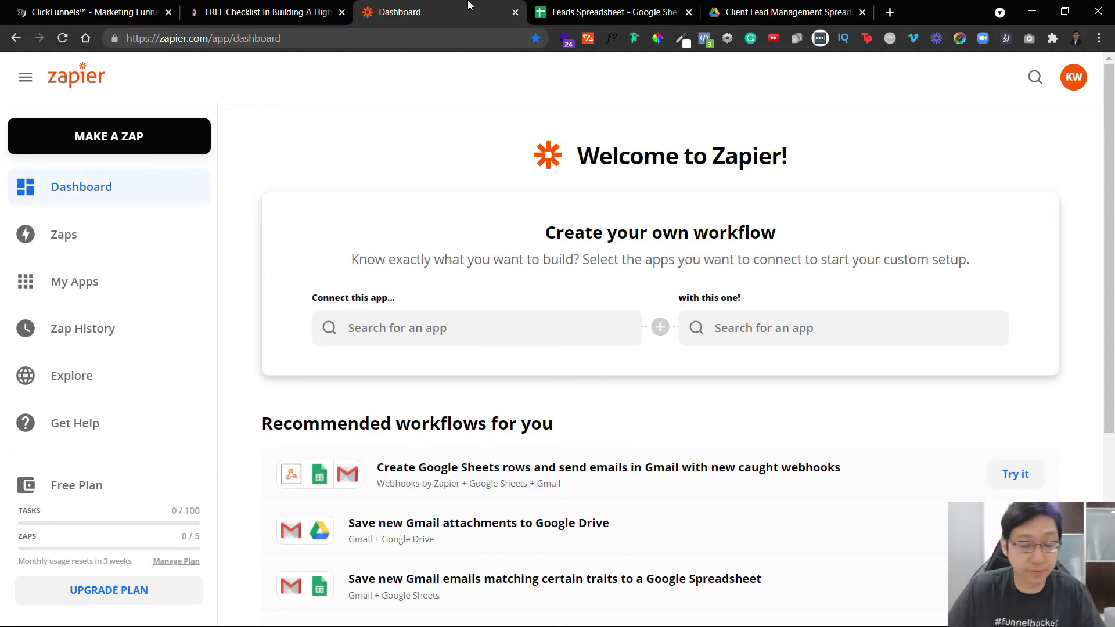
{"action": "left_click", "coordinate": [115, 139]}
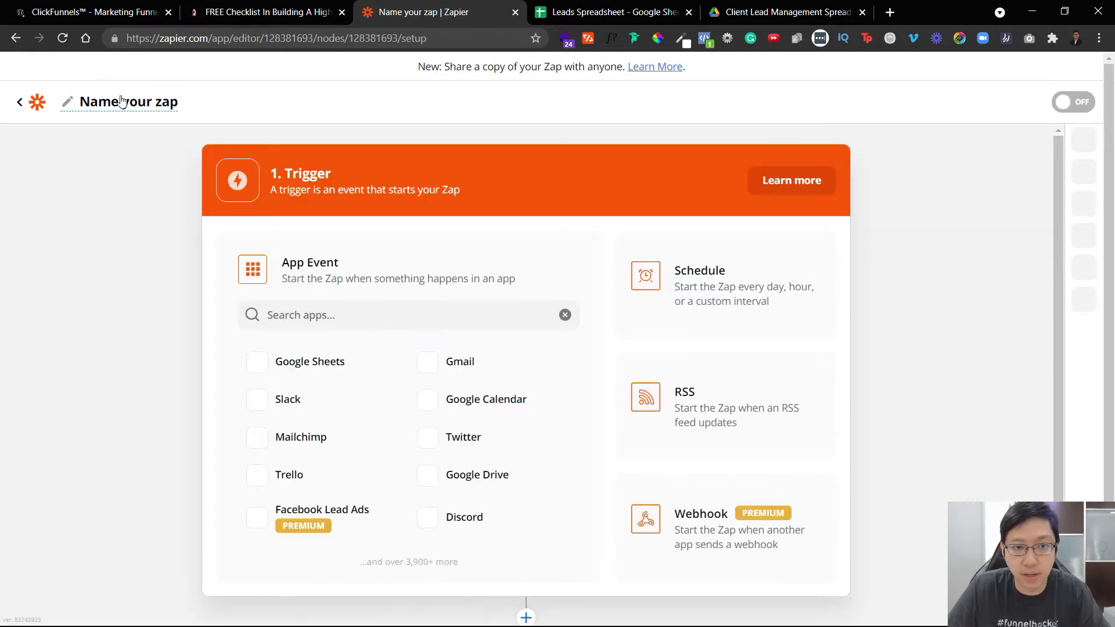
{"action": "left_click", "coordinate": [119, 101]}
{"action": "type", "text": "TEst Clickfunnels to Sheet"}
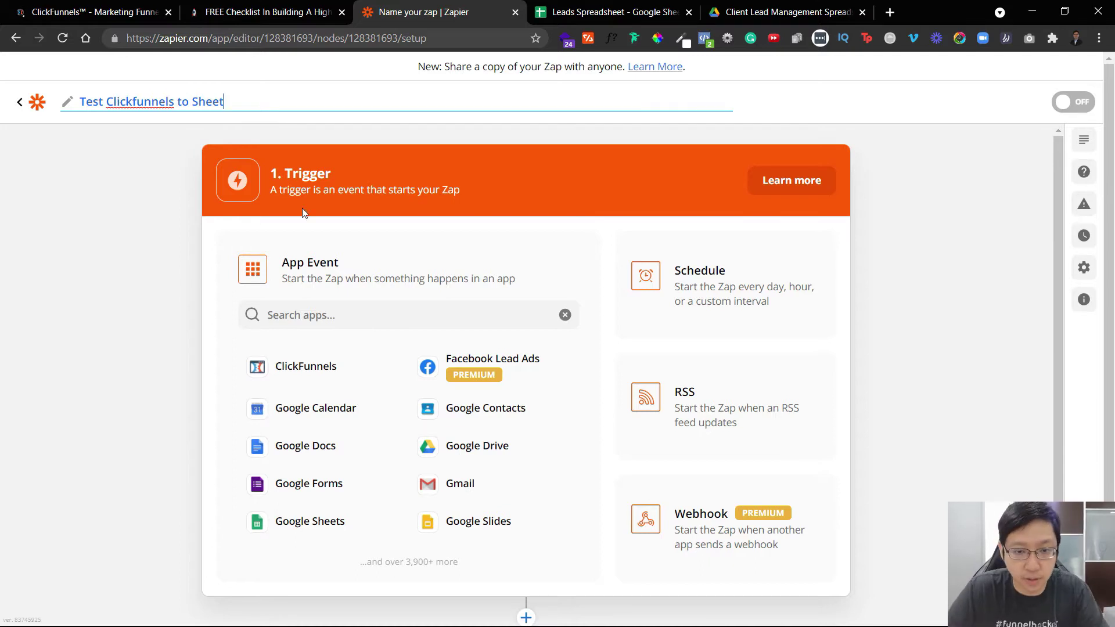
{"action": "scroll", "coordinate": [365, 268], "scroll_direction": "down", "scroll_amount": 1}
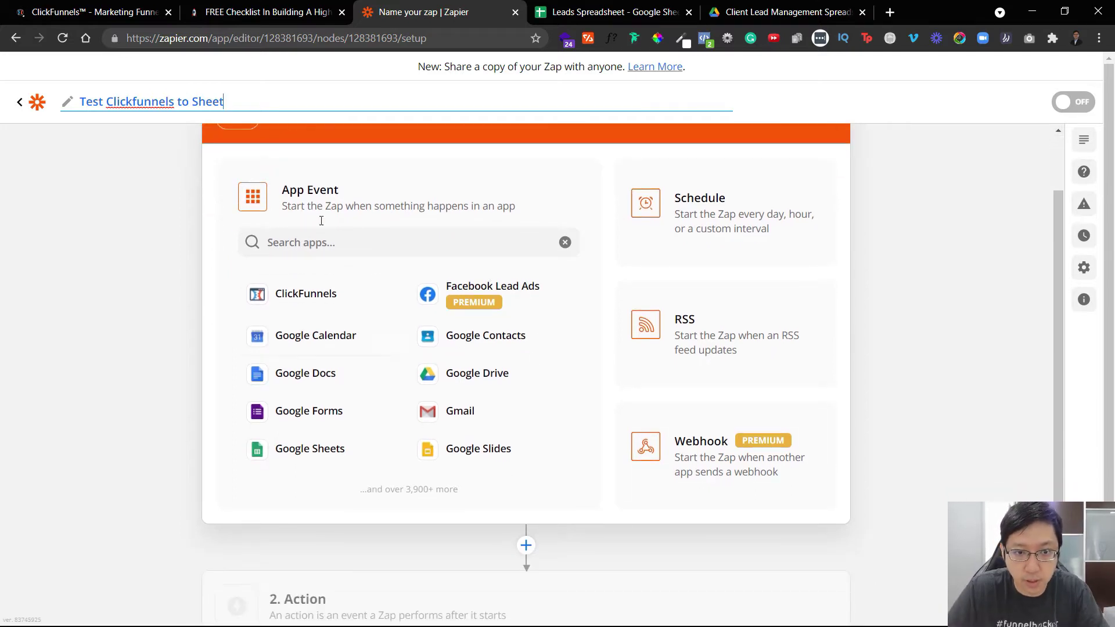
{"action": "scroll", "coordinate": [345, 303], "scroll_direction": "up", "scroll_amount": 1}
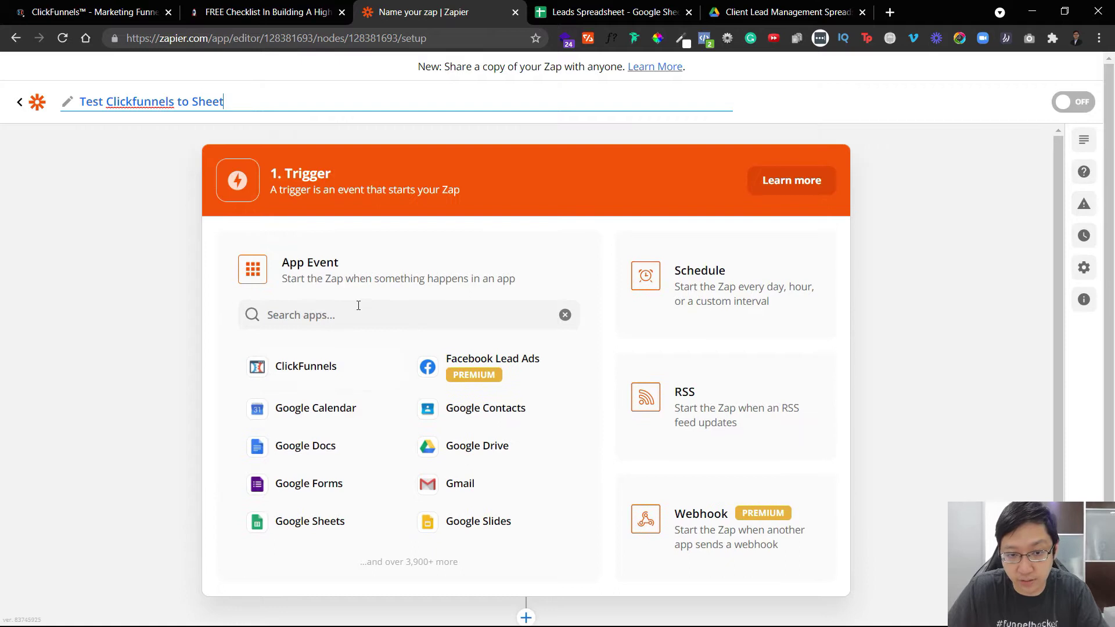
{"action": "left_click", "coordinate": [355, 310]}
{"action": "type", "text": "click"}
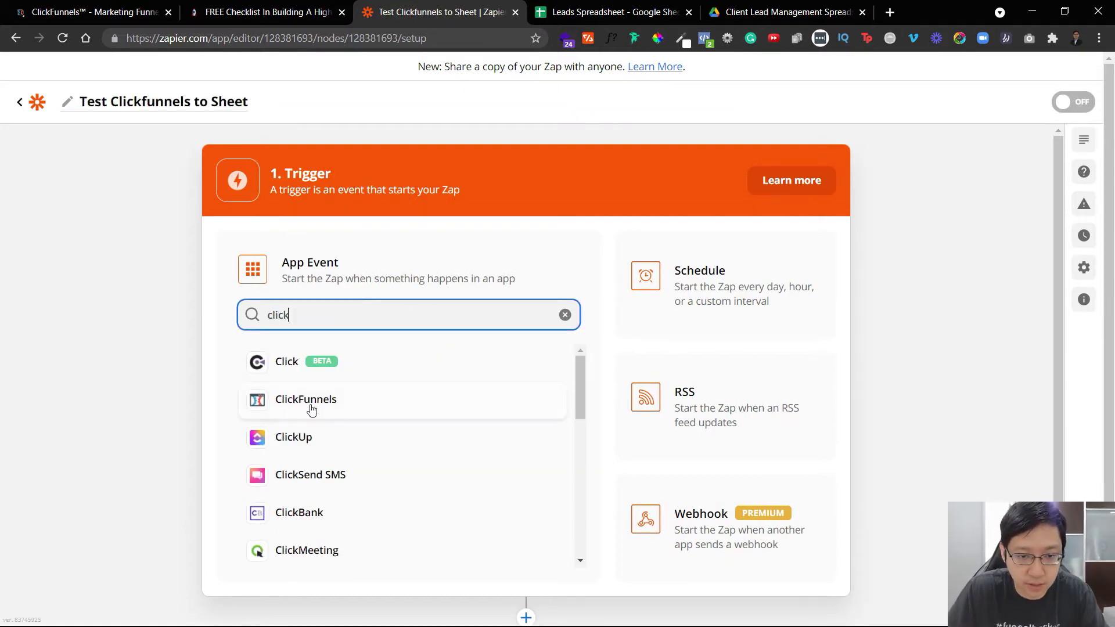
Set ClickFunnels with the New Contact Activity event as the zap's trigger.
{"action": "left_click", "coordinate": [310, 408]}
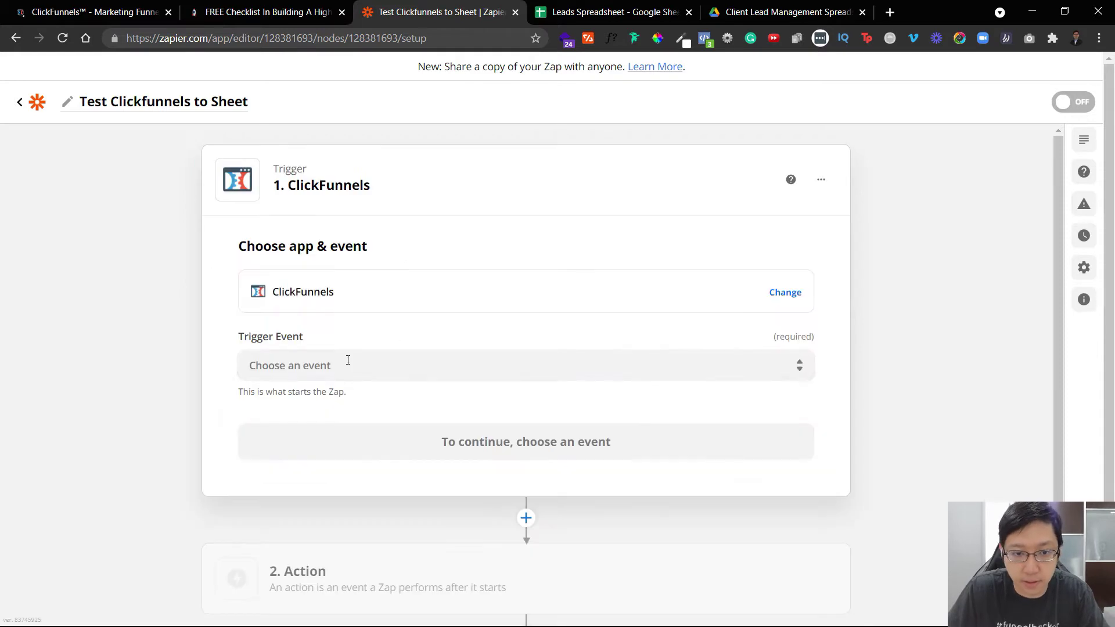
{"action": "left_click", "coordinate": [368, 363]}
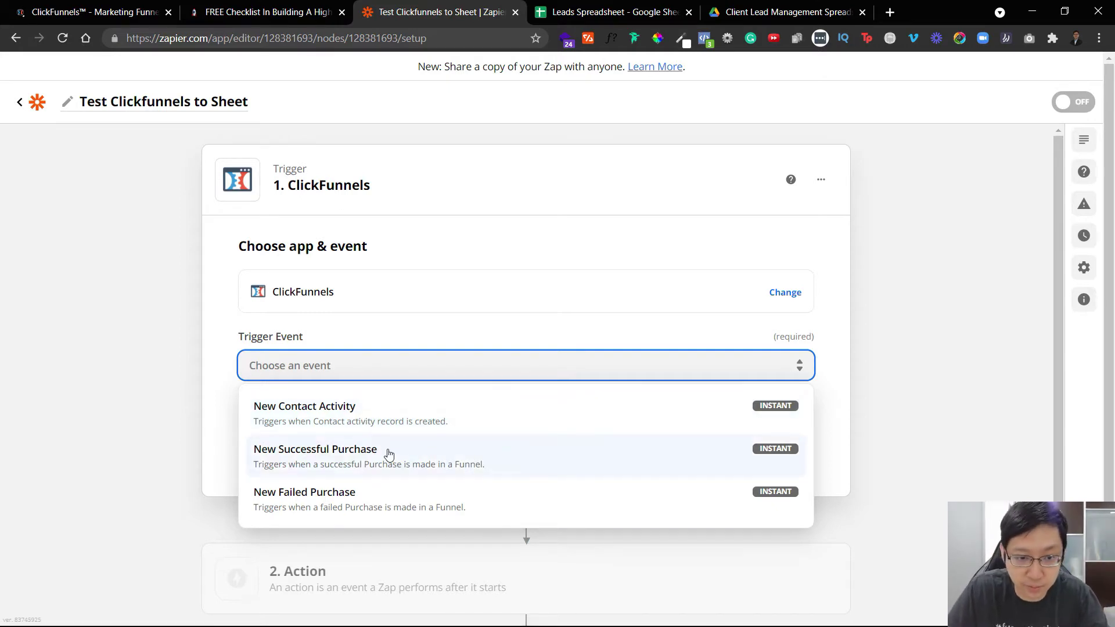
{"action": "left_click", "coordinate": [409, 417]}
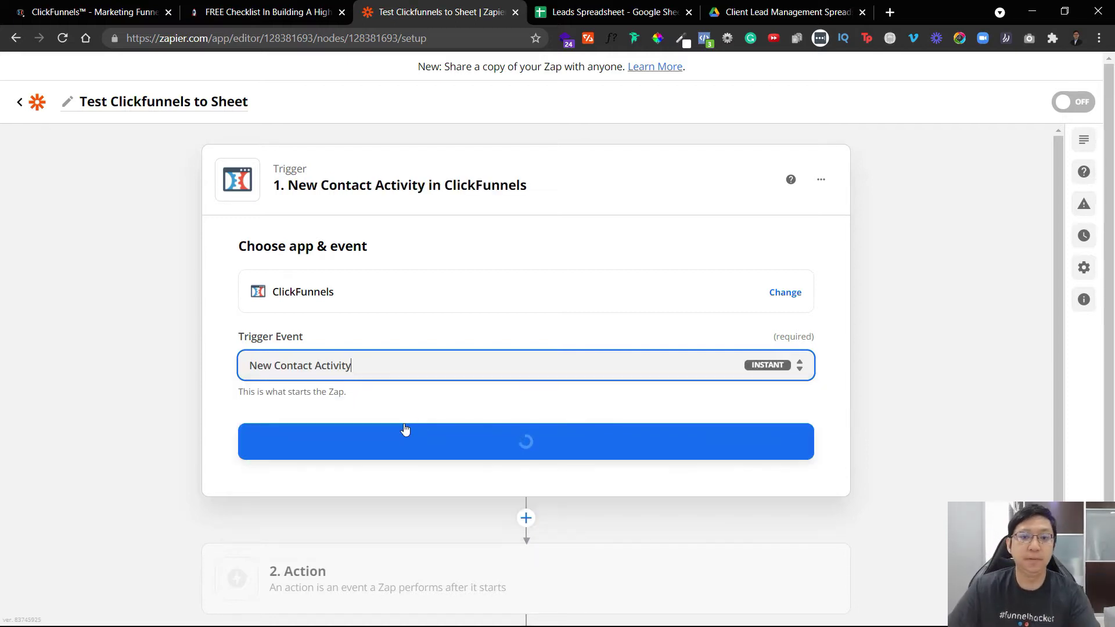
{"action": "left_click", "coordinate": [552, 457]}
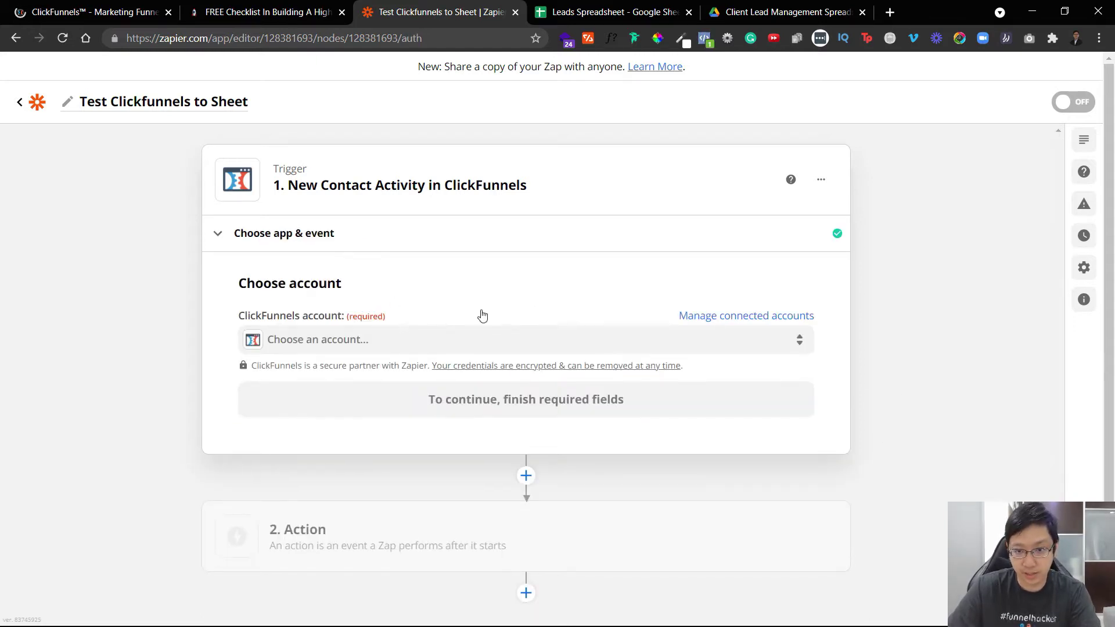
Connect a new ClickFunnels account to the trigger through the authorisation popup.
{"action": "left_click", "coordinate": [583, 340]}
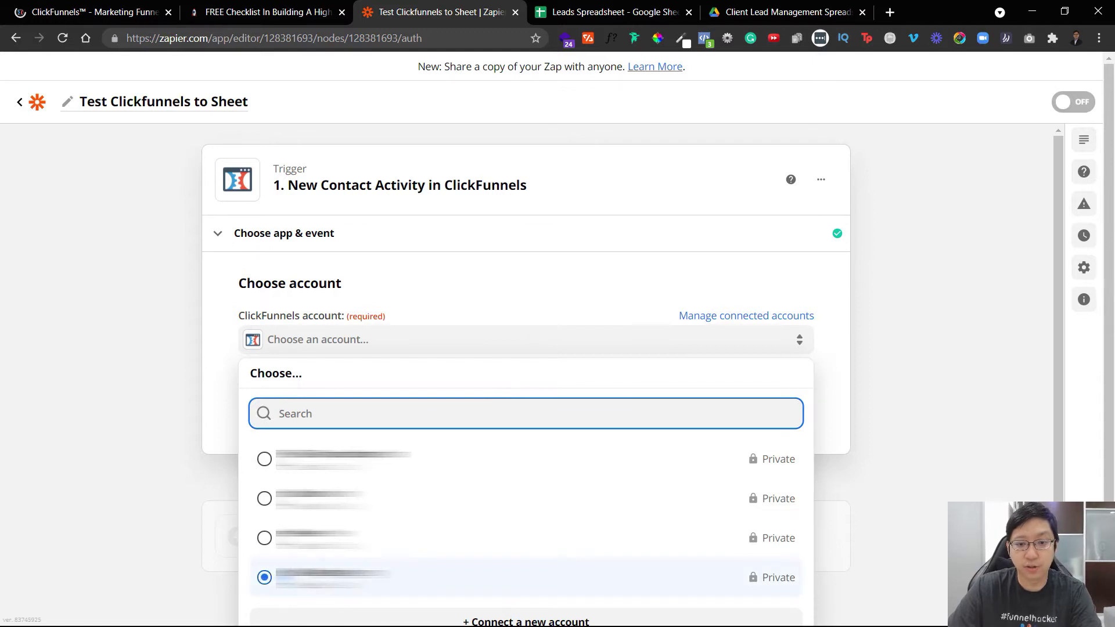
{"action": "left_click", "coordinate": [529, 622]}
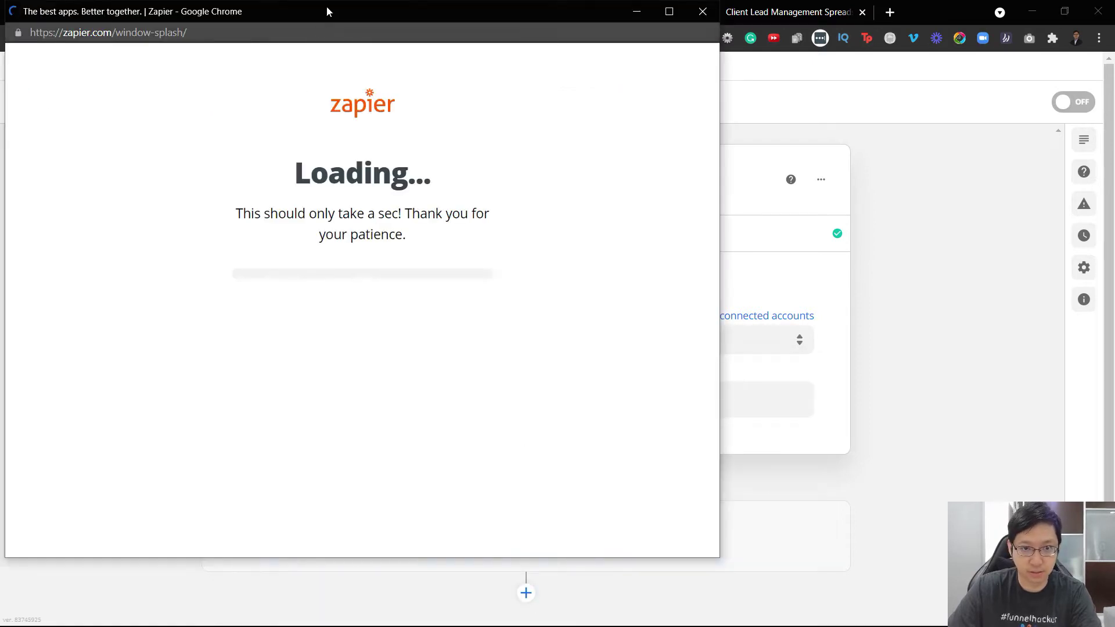
{"action": "left_click_drag", "start_coordinate": [329, 18], "coordinate": [453, 28]}
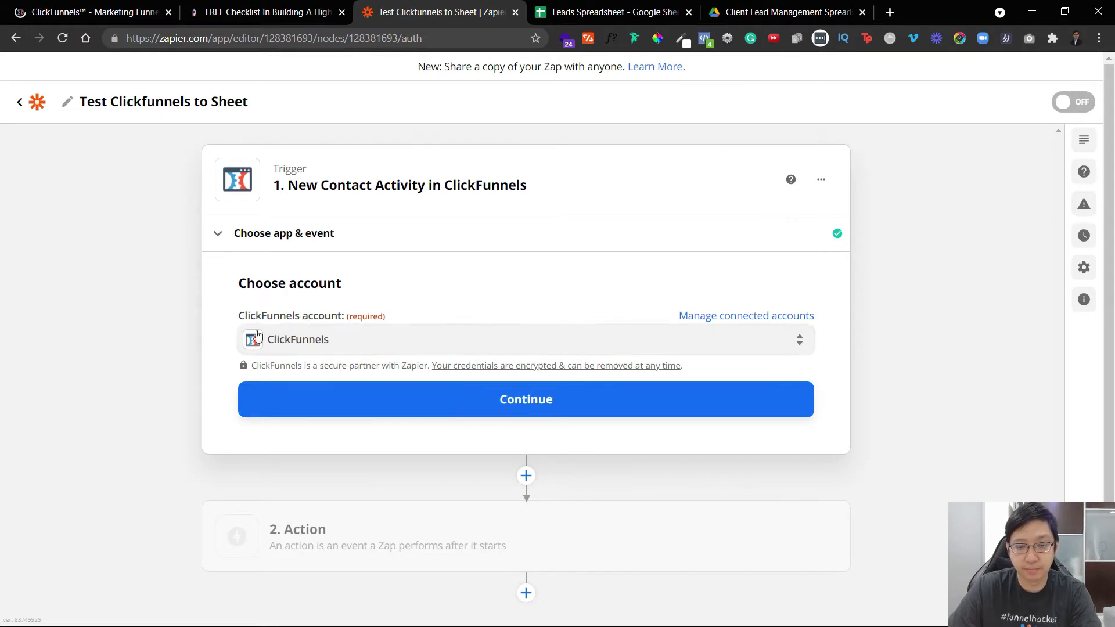
{"action": "left_click", "coordinate": [290, 11]}
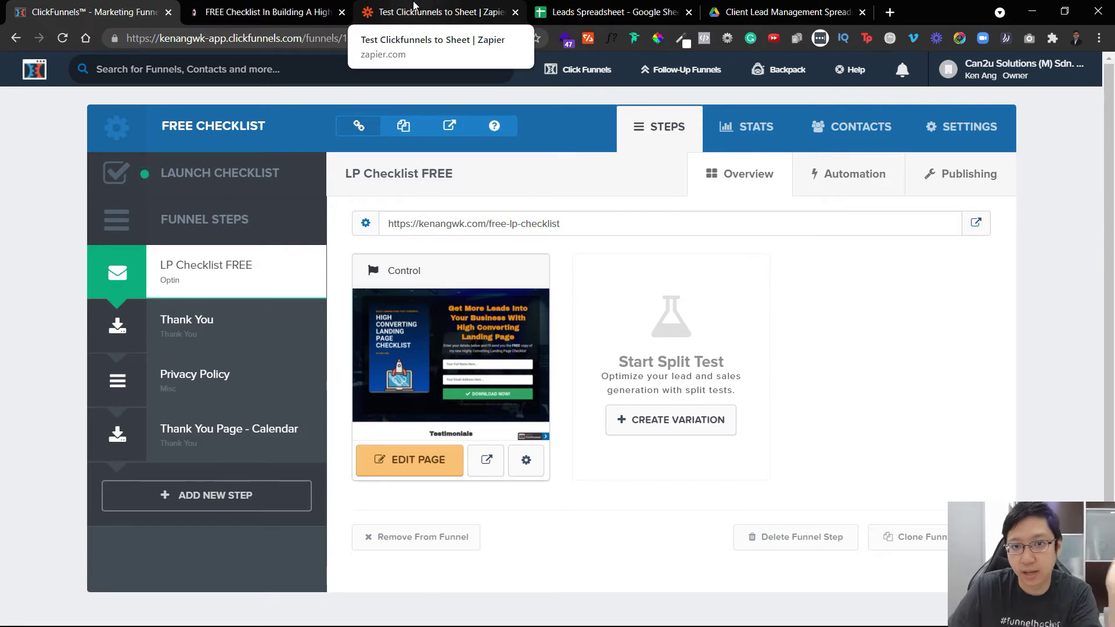
{"action": "left_click", "coordinate": [414, 7]}
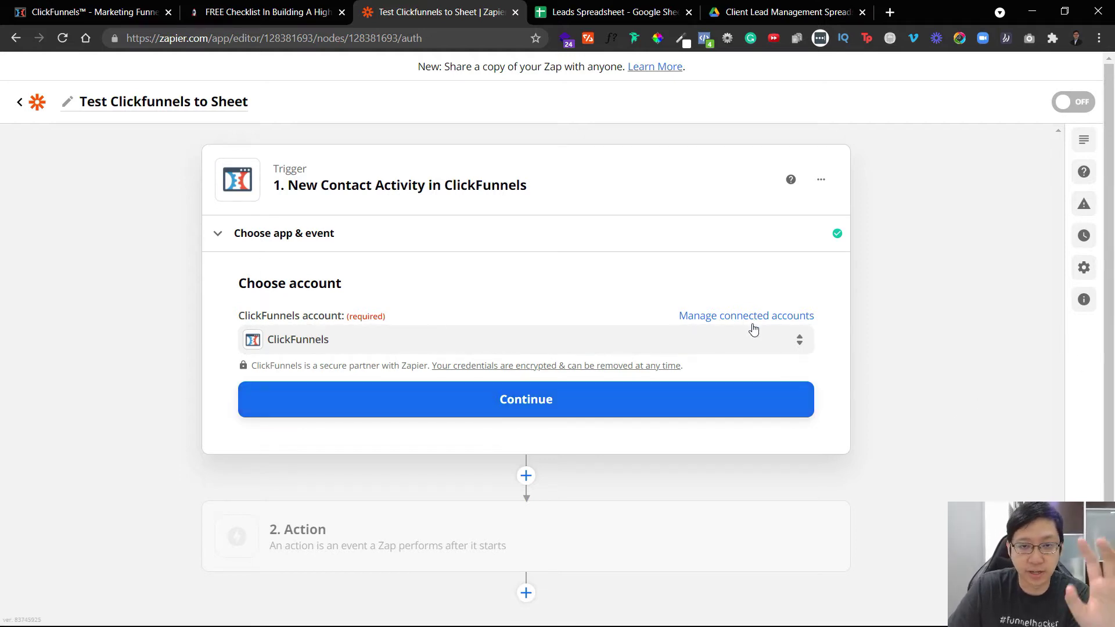
Confirm the ClickFunnels account and set the trigger's funnel to Free Checklist.
{"action": "left_click", "coordinate": [444, 405]}
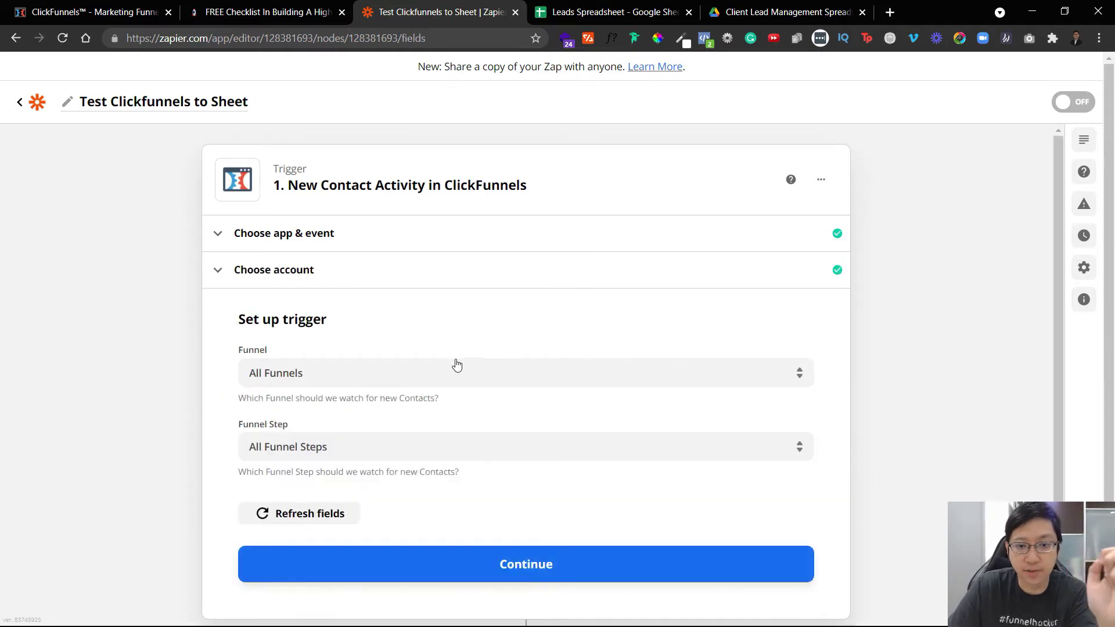
{"action": "left_click", "coordinate": [458, 380]}
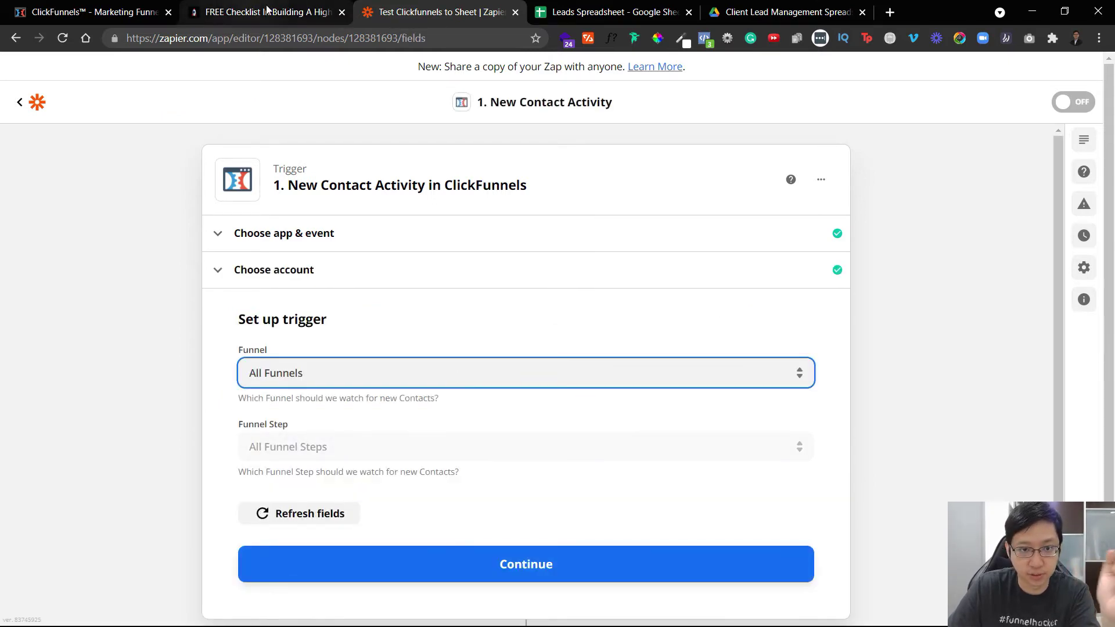
{"action": "left_click", "coordinate": [800, 373]}
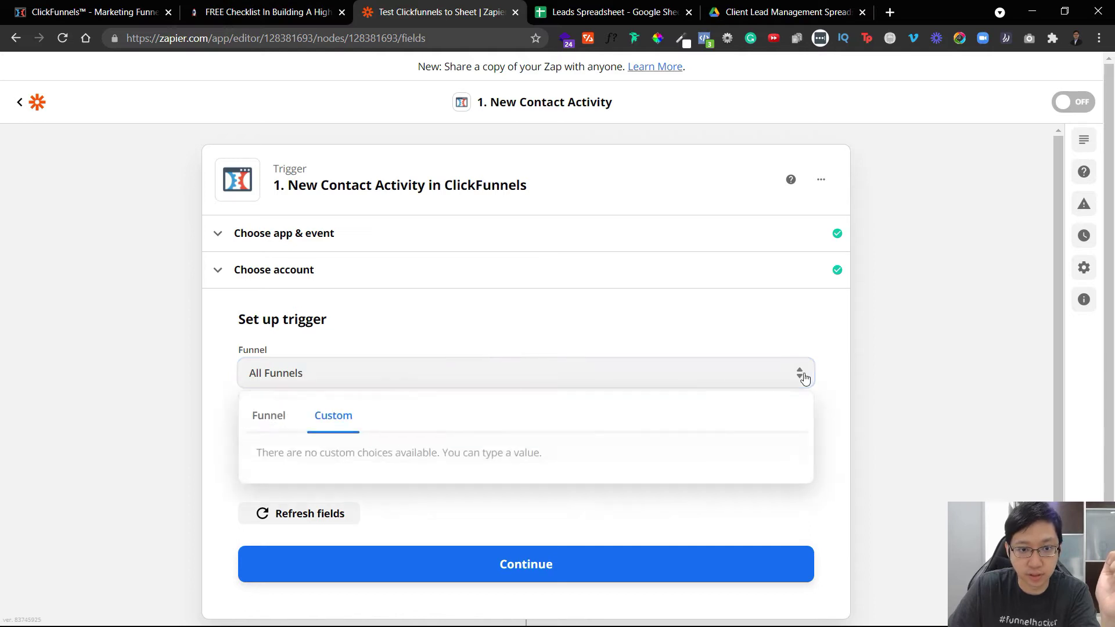
{"action": "left_click", "coordinate": [264, 415]}
{"action": "type", "text": "check"}
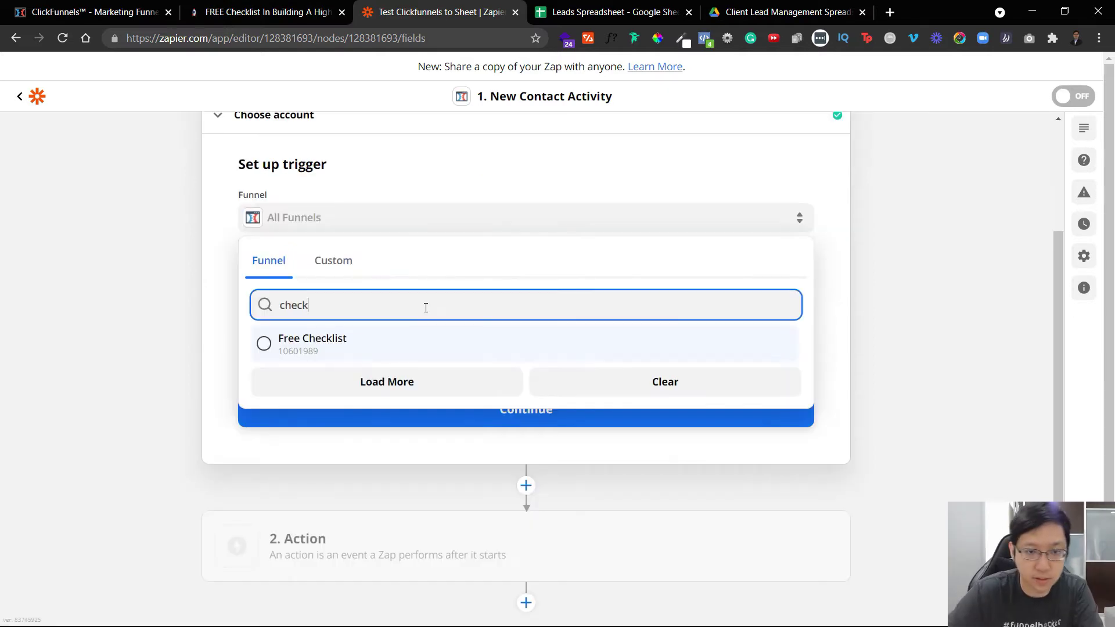
{"action": "left_click", "coordinate": [418, 338]}
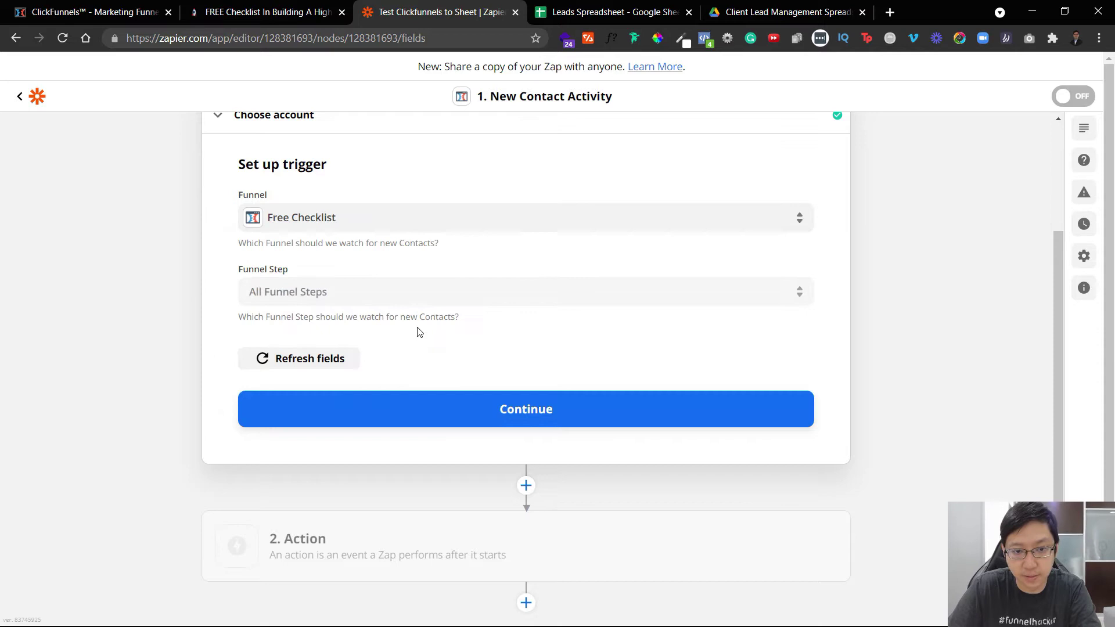
Set the funnel step to LP Checklist FREE, confirm the settings, and start the trigger test.
{"action": "left_click", "coordinate": [463, 291]}
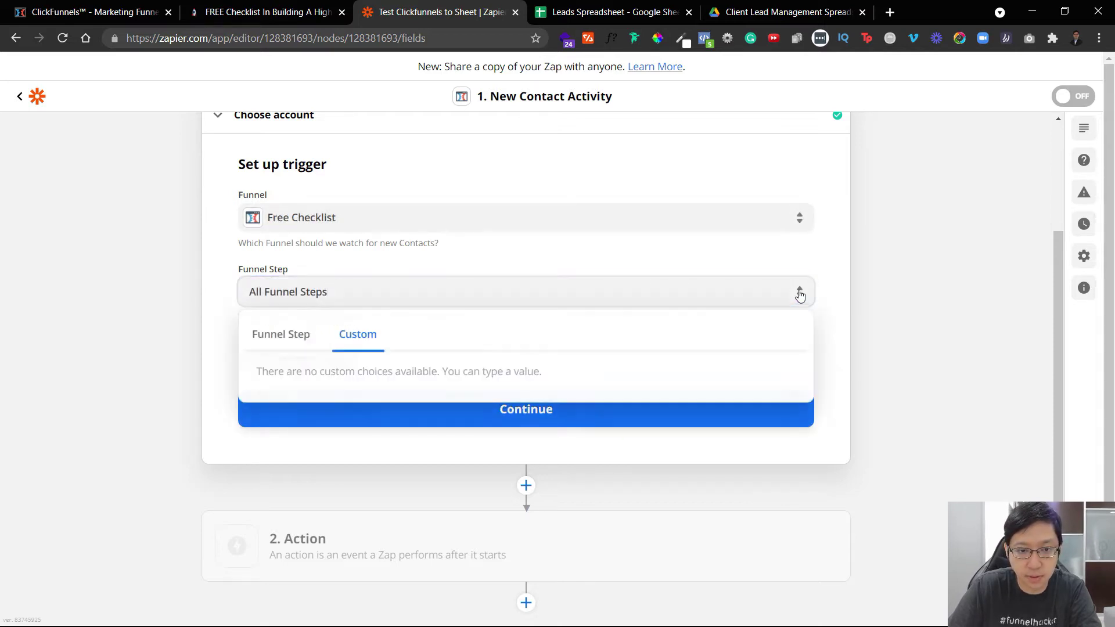
{"action": "left_click", "coordinate": [308, 333]}
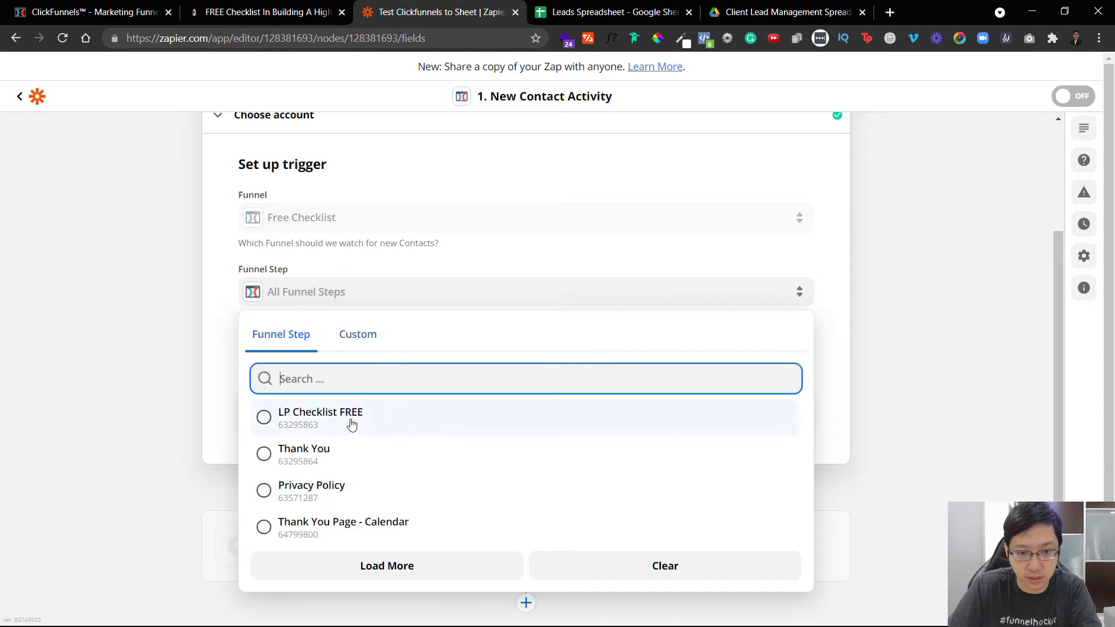
{"action": "left_click", "coordinate": [337, 419]}
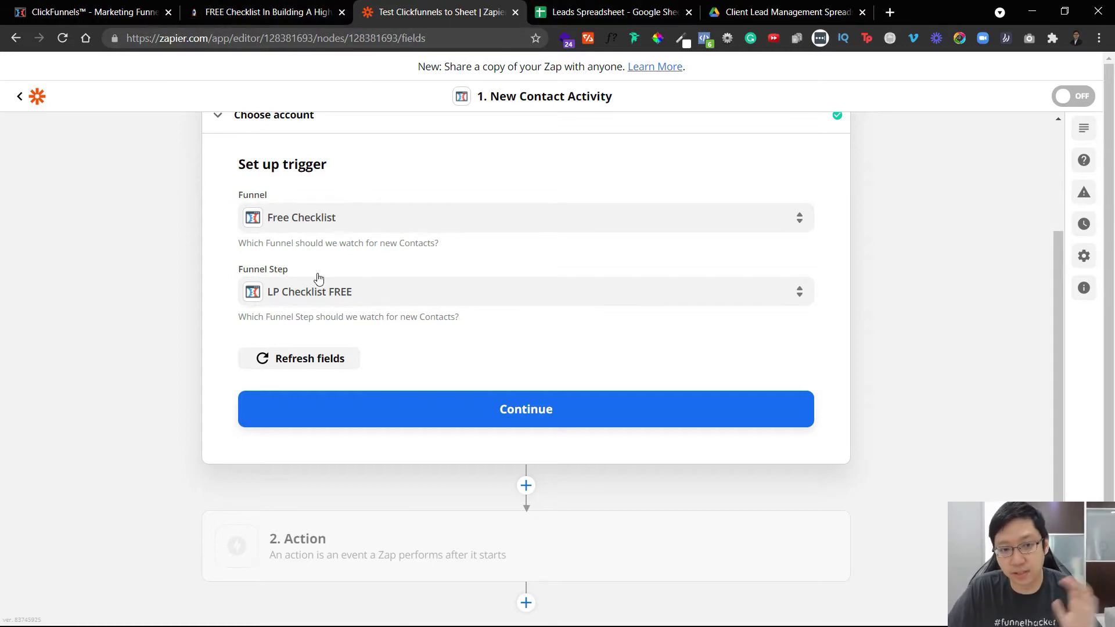
{"action": "left_click", "coordinate": [433, 417]}
{"action": "left_click", "coordinate": [514, 430]}
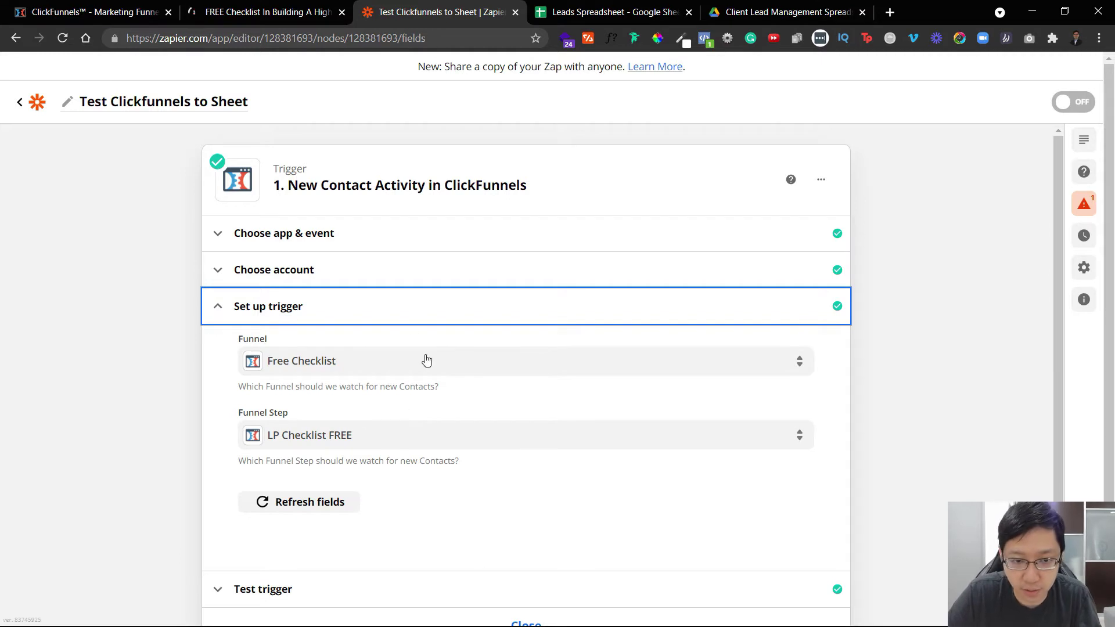
Load more sample contacts, test the trigger with Contact D, and close the trigger step.
{"action": "scroll", "coordinate": [292, 548], "scroll_direction": "down", "scroll_amount": 1}
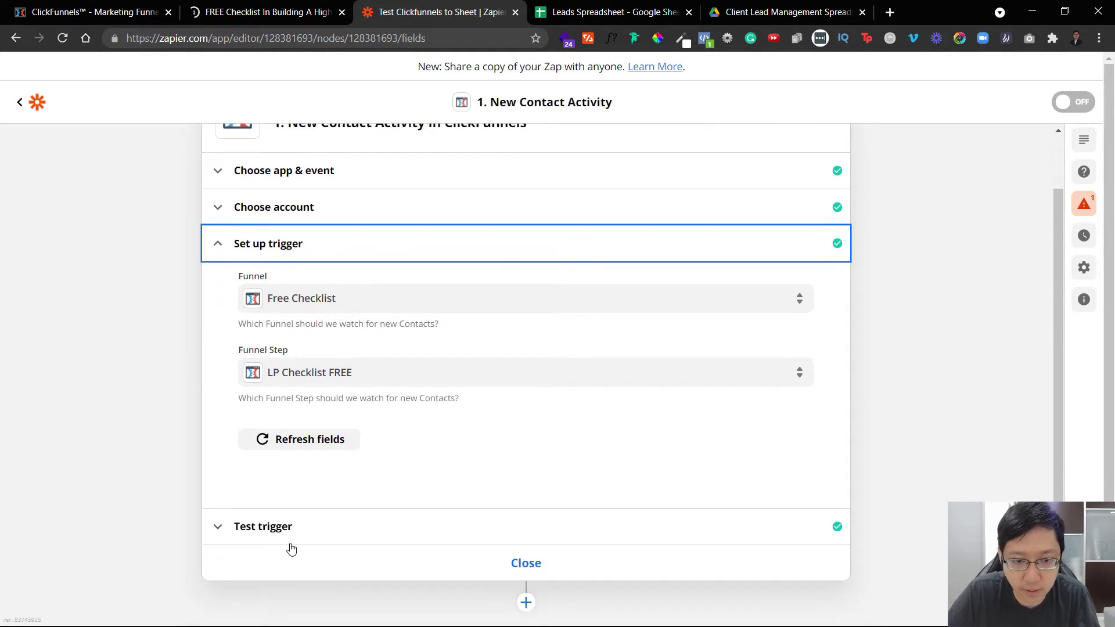
{"action": "left_click", "coordinate": [315, 528]}
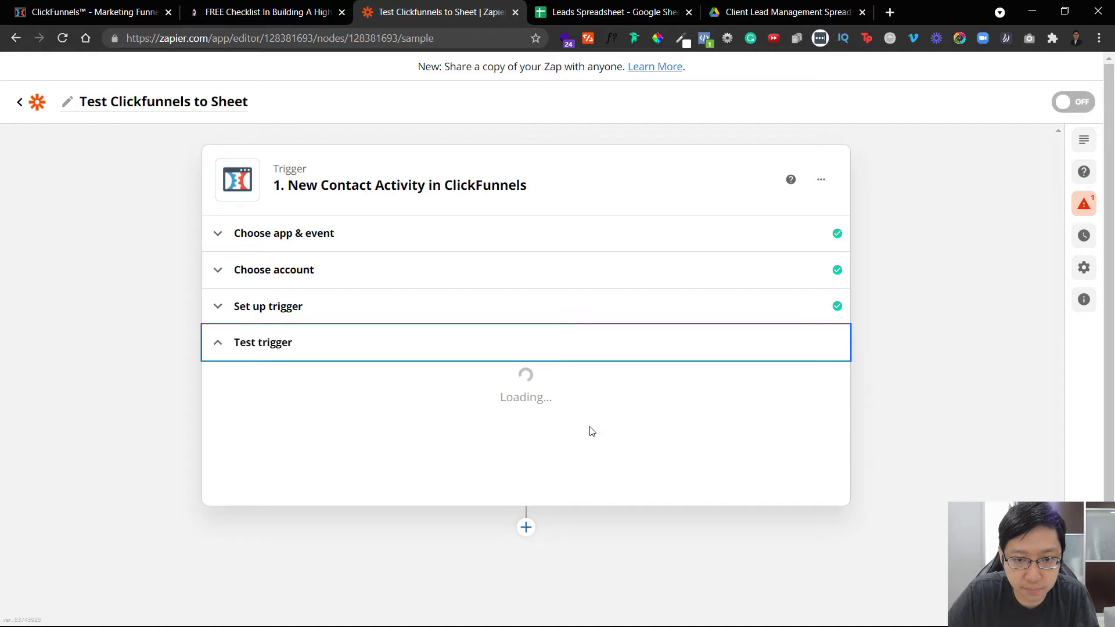
{"action": "left_click", "coordinate": [473, 433]}
{"action": "scroll", "coordinate": [373, 585], "scroll_direction": "down", "scroll_amount": 3}
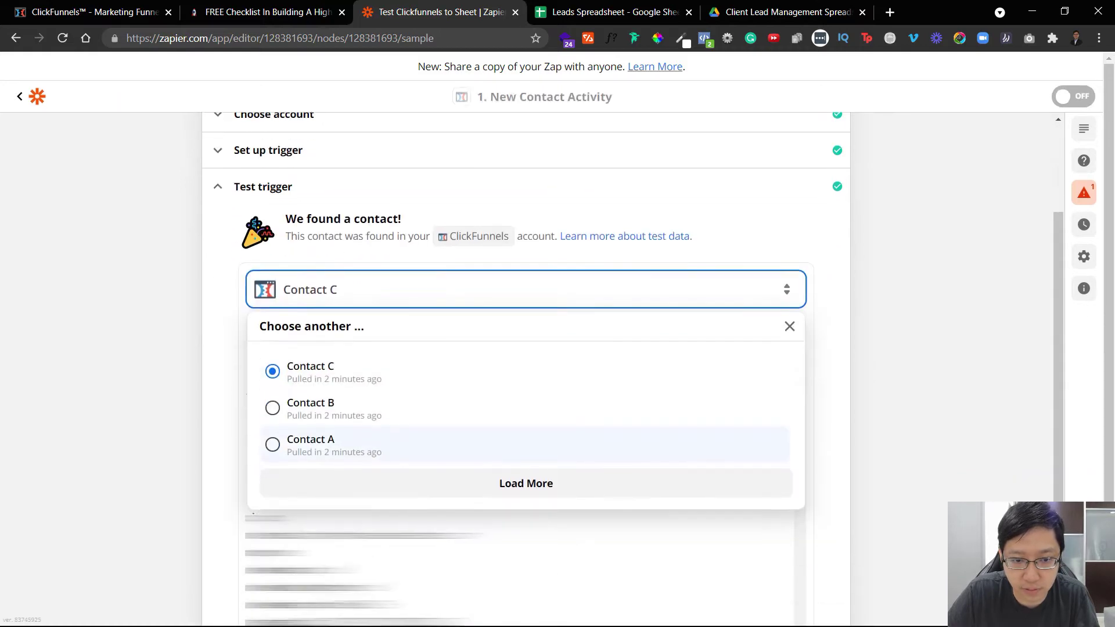
{"action": "left_click", "coordinate": [542, 485]}
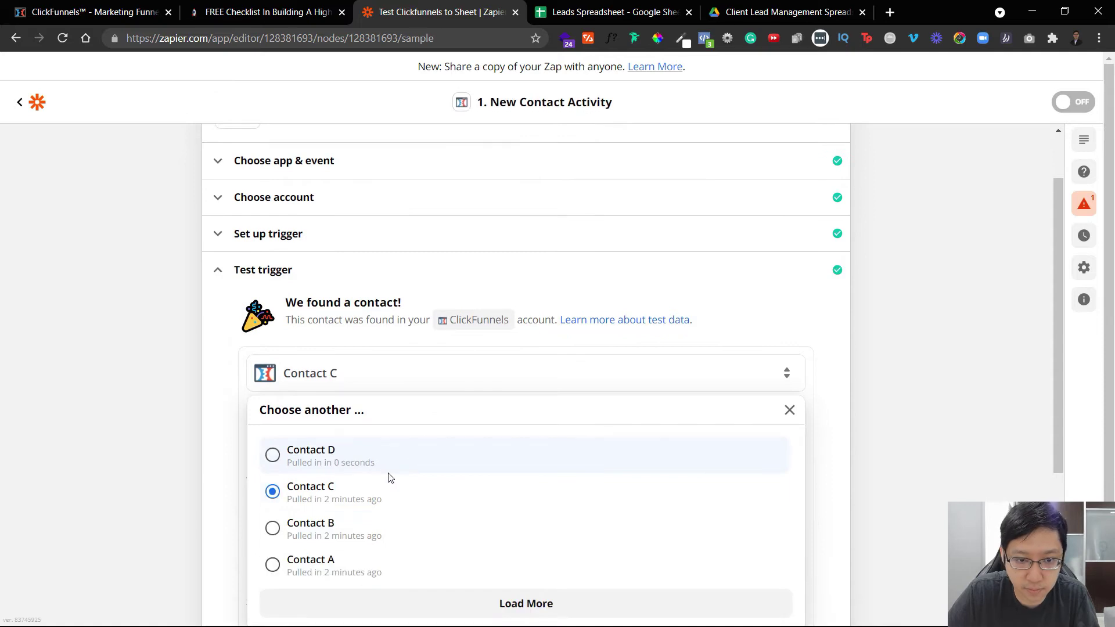
{"action": "left_click", "coordinate": [391, 460]}
{"action": "scroll", "coordinate": [583, 522], "scroll_direction": "down", "scroll_amount": 3}
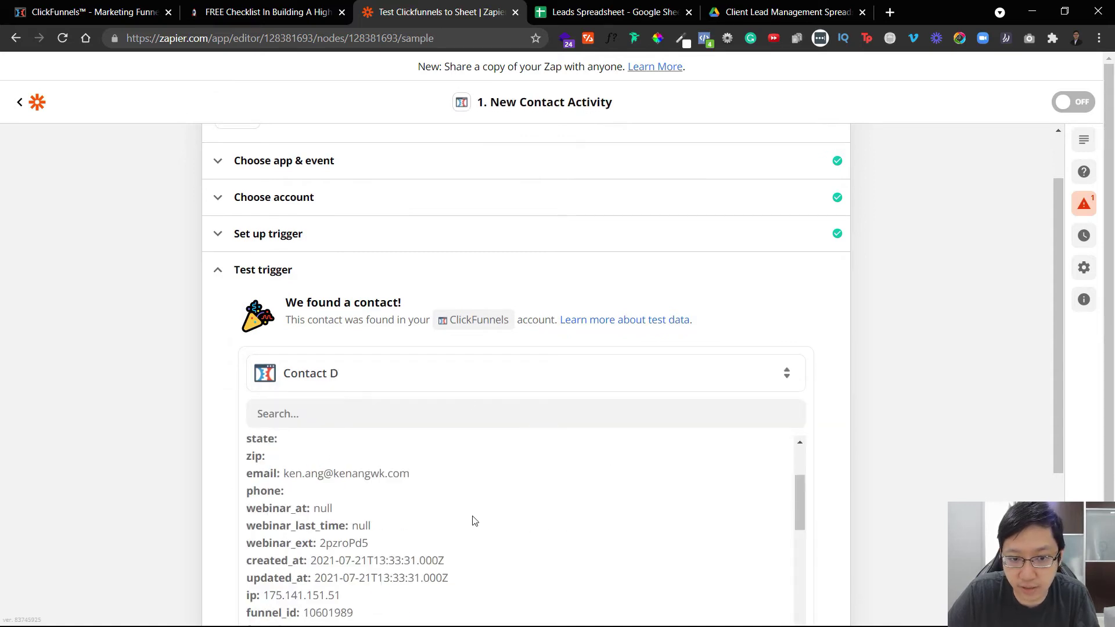
{"action": "scroll", "coordinate": [474, 521], "scroll_direction": "up", "scroll_amount": 2}
{"action": "scroll", "coordinate": [706, 415], "scroll_direction": "down", "scroll_amount": 5}
{"action": "left_click", "coordinate": [525, 532]}
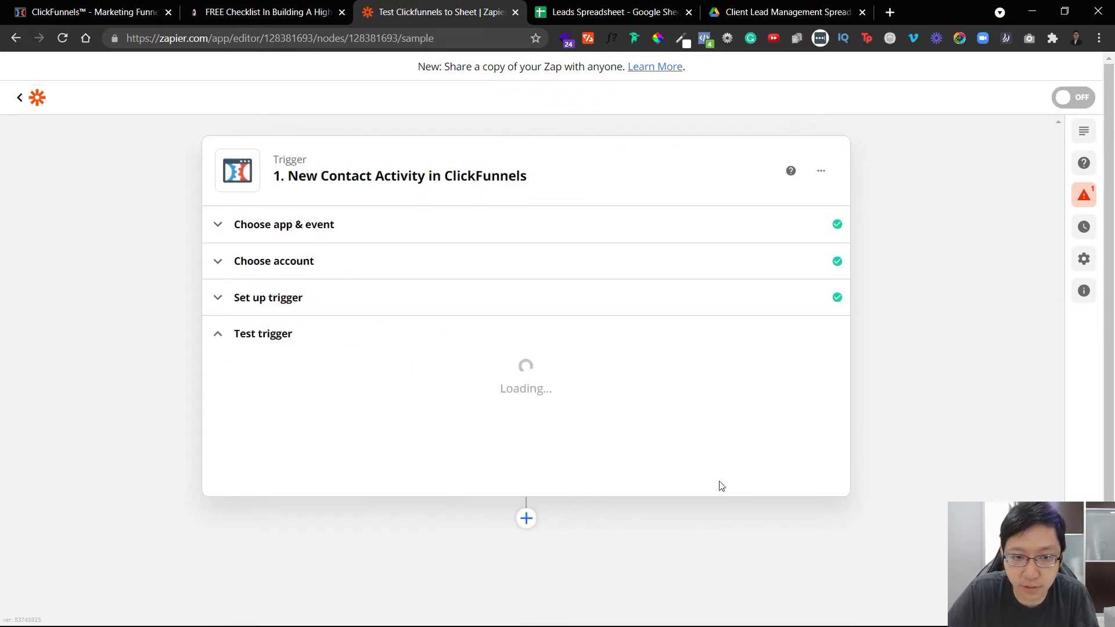
{"action": "left_click", "coordinate": [549, 379]}
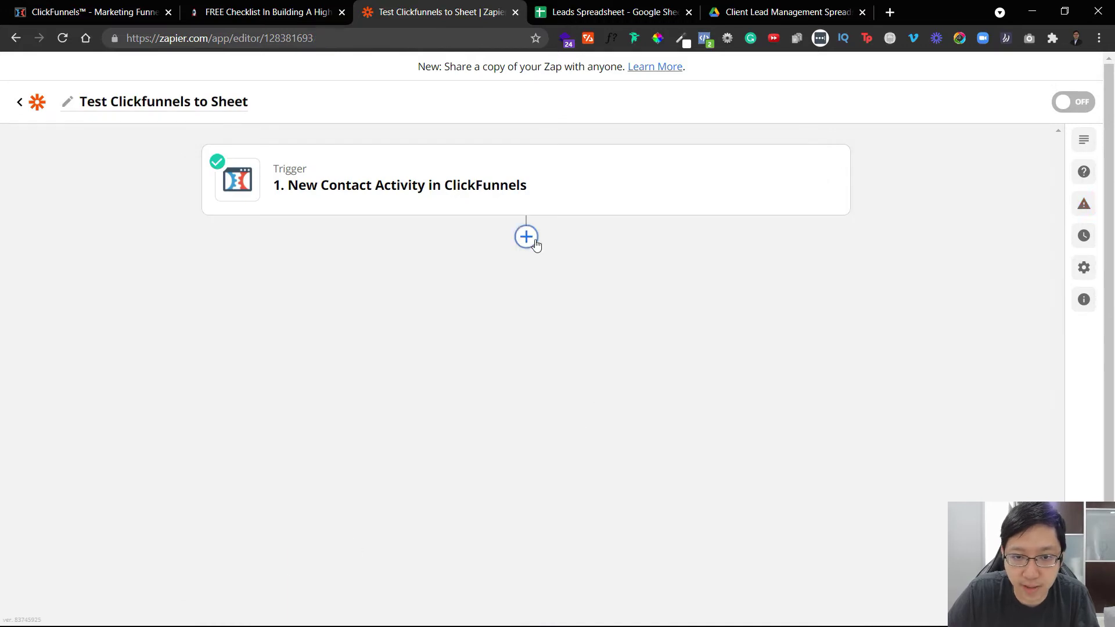
Add a Google Sheets Create Spreadsheet Row action linked to the Google Sheets account.
{"action": "left_click", "coordinate": [525, 237]}
{"action": "left_click", "coordinate": [482, 413]}
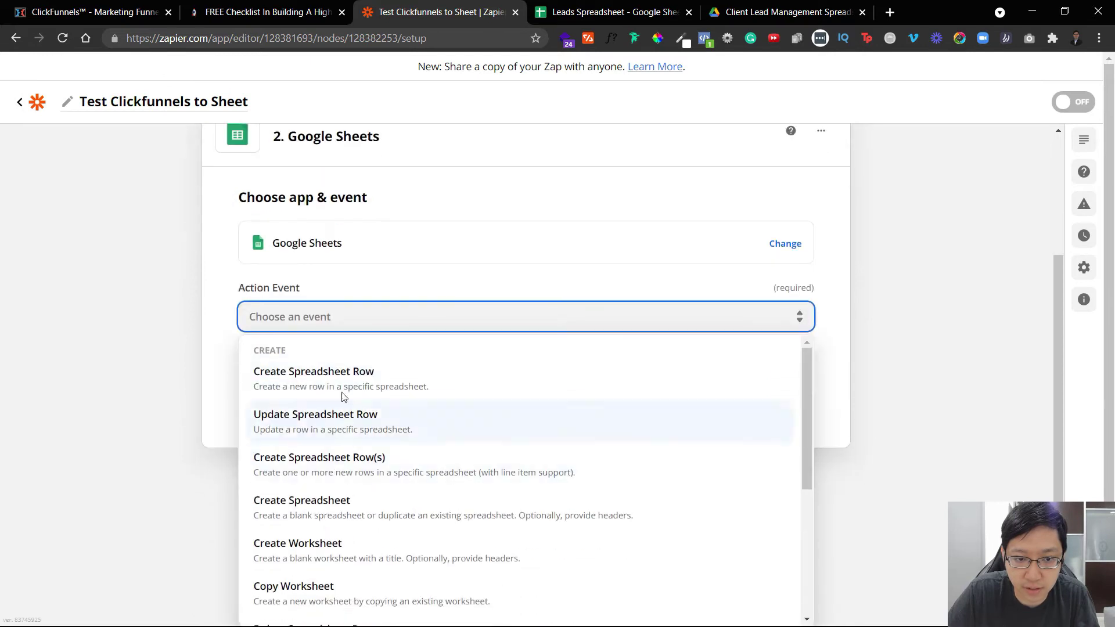
{"action": "left_click", "coordinate": [341, 385]}
{"action": "left_click", "coordinate": [511, 515]}
{"action": "left_click", "coordinate": [364, 444]}
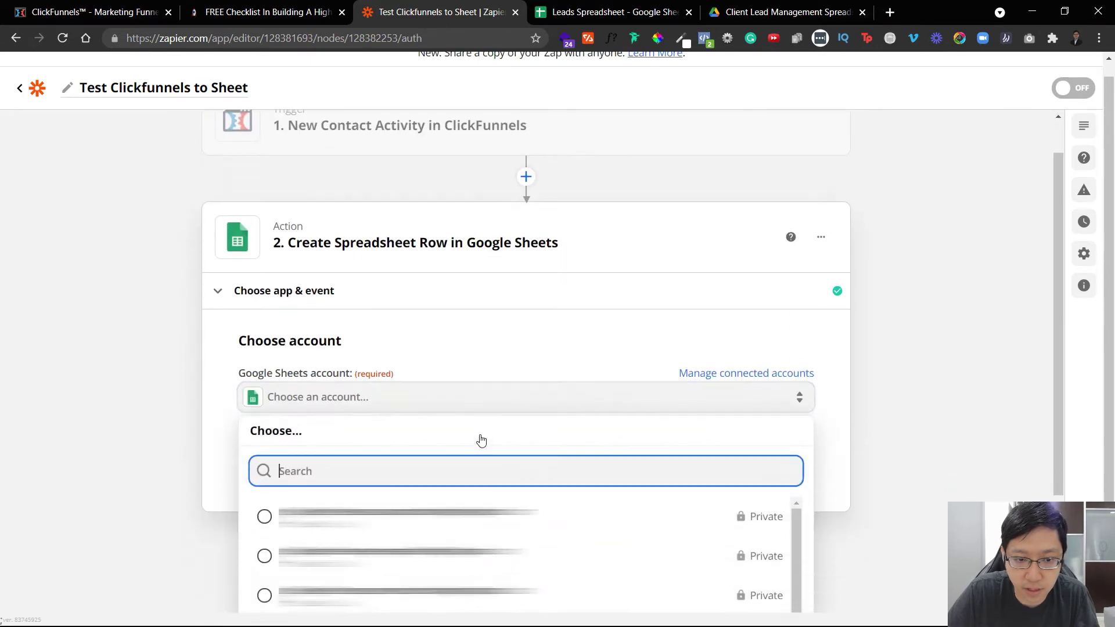
{"action": "left_click", "coordinate": [541, 355]}
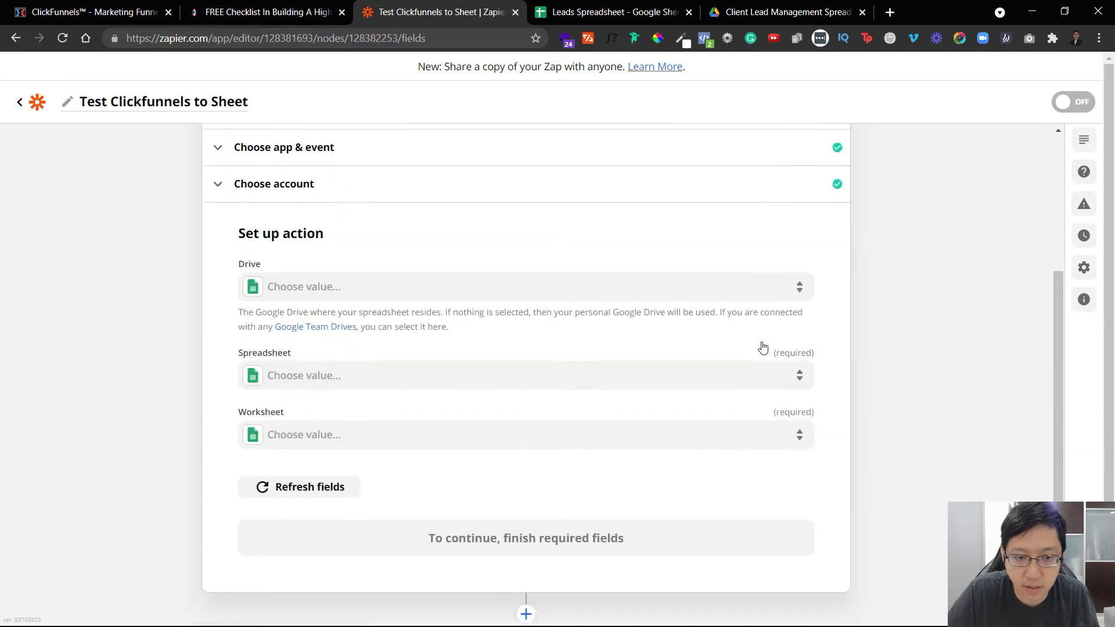
Point the action at the Leads Spreadsheet's Lead worksheet.
{"action": "left_click", "coordinate": [414, 364]}
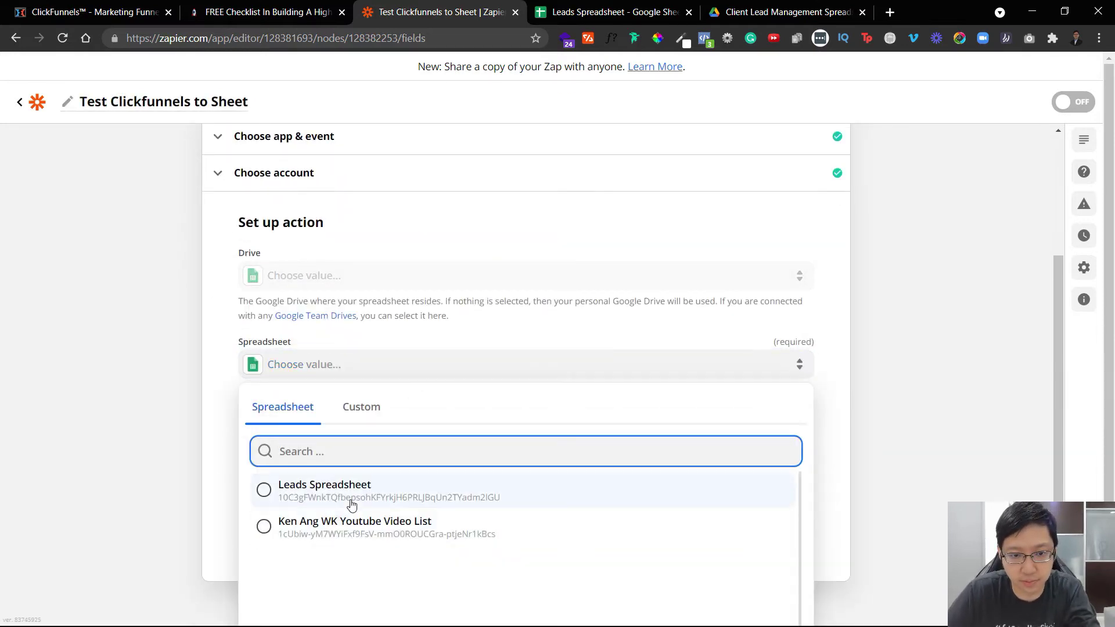
{"action": "left_click", "coordinate": [365, 494]}
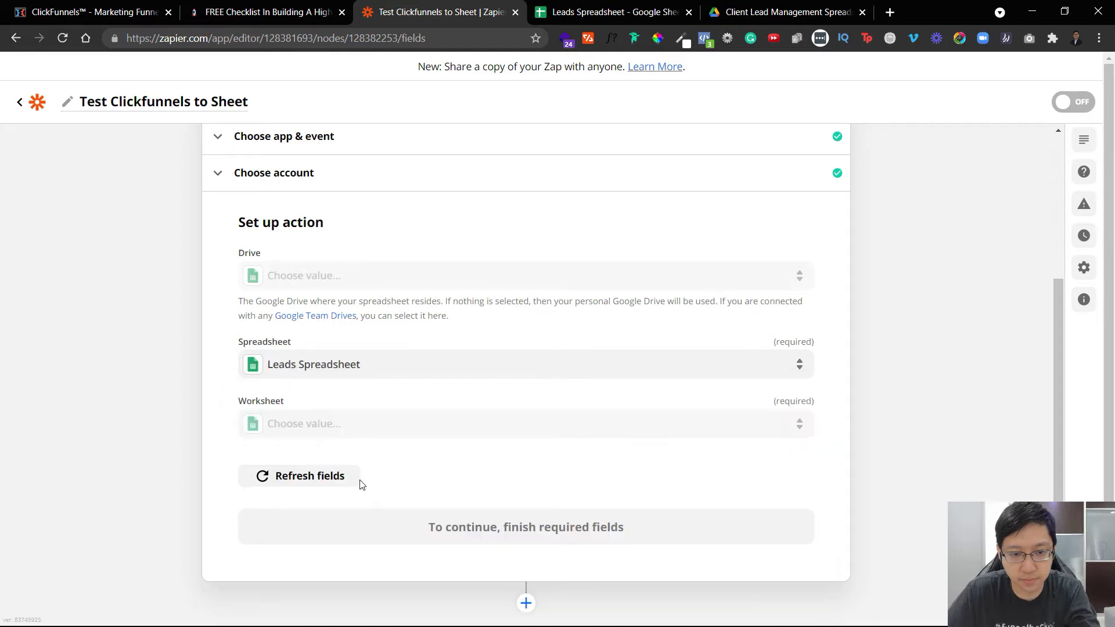
{"action": "left_click", "coordinate": [358, 475]}
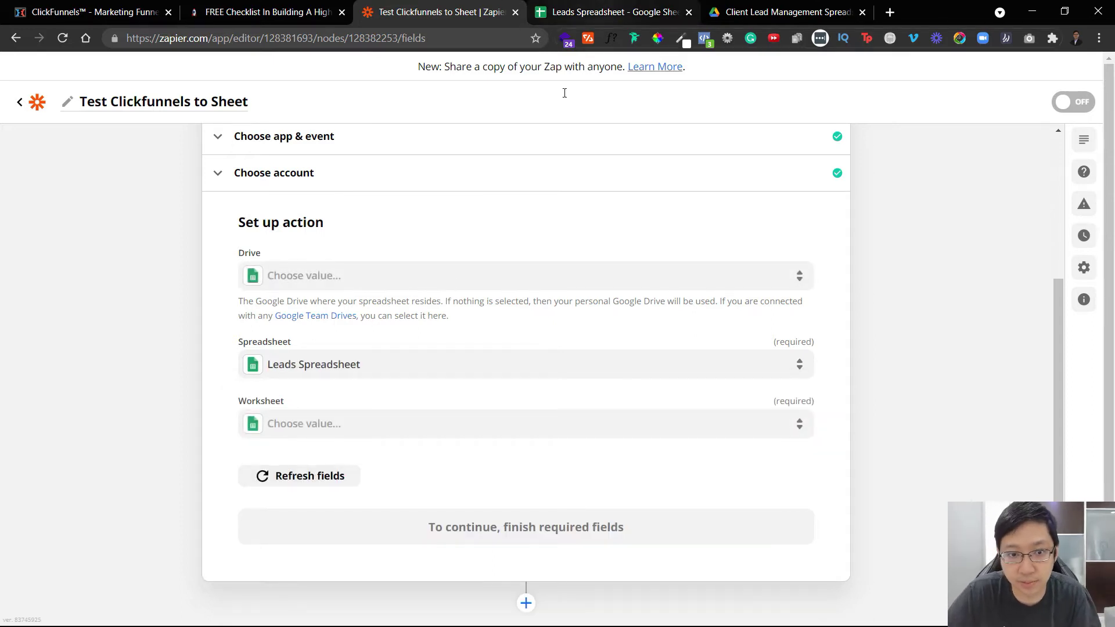
{"action": "left_click", "coordinate": [450, 422]}
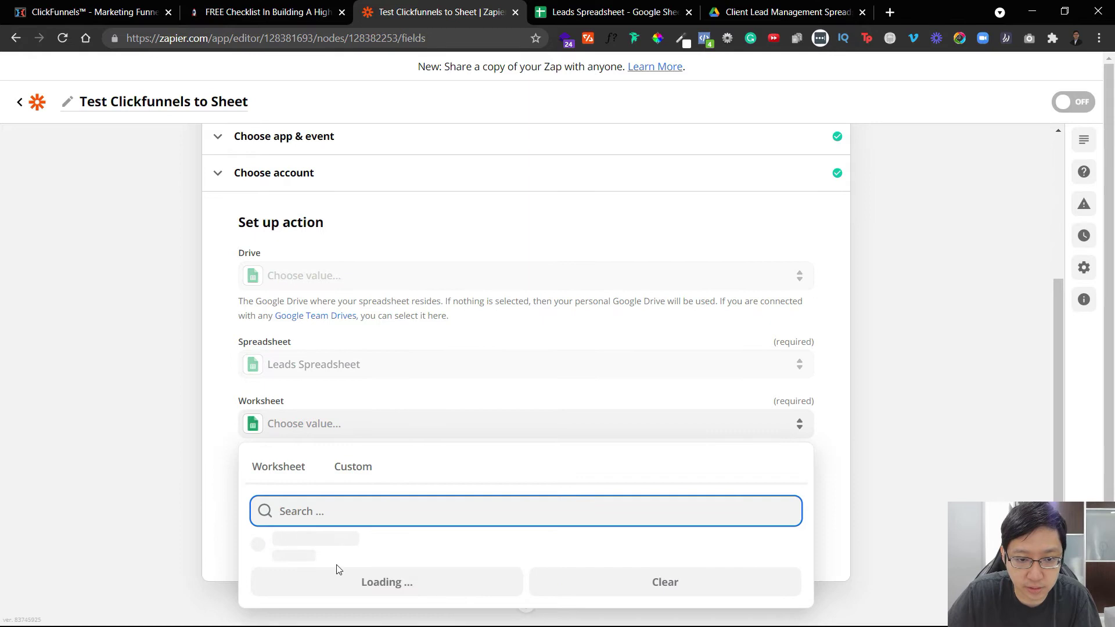
{"action": "left_click", "coordinate": [351, 548]}
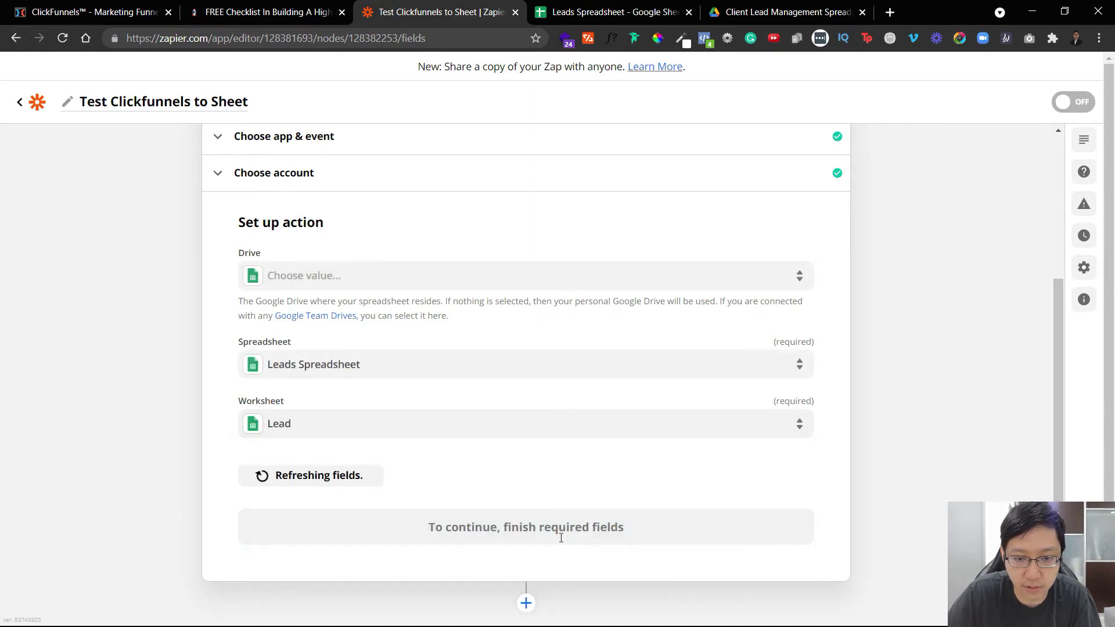
{"action": "scroll", "coordinate": [639, 411], "scroll_direction": "down", "scroll_amount": 3}
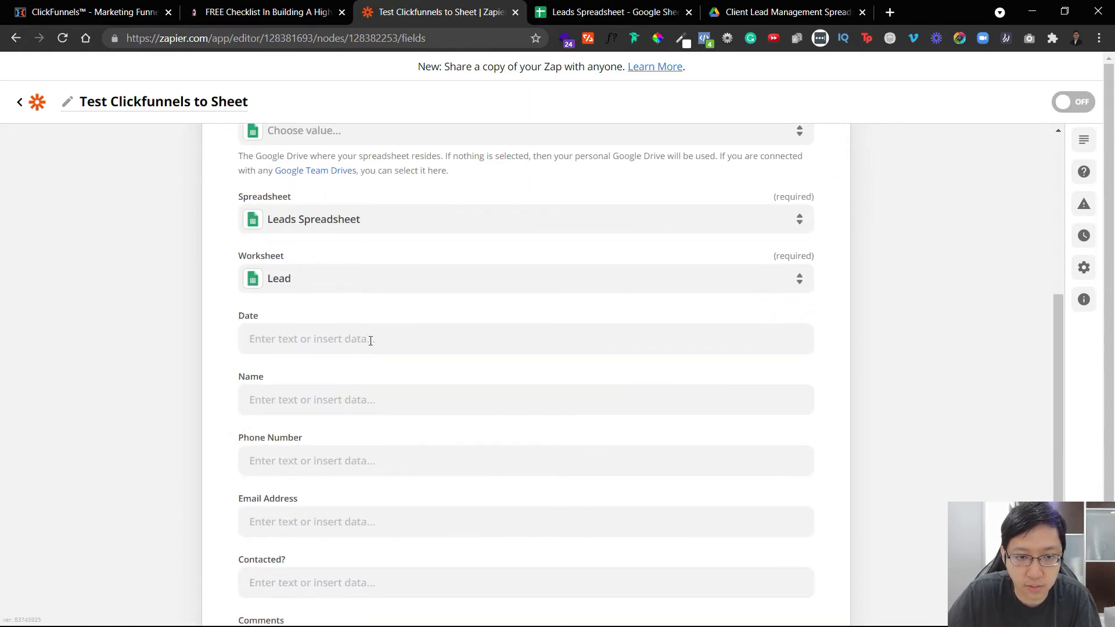
Map Date to the contact's Created At and Name to the contact's name.
{"action": "left_click", "coordinate": [371, 340]}
{"action": "scroll", "coordinate": [361, 455], "scroll_direction": "down", "scroll_amount": 3}
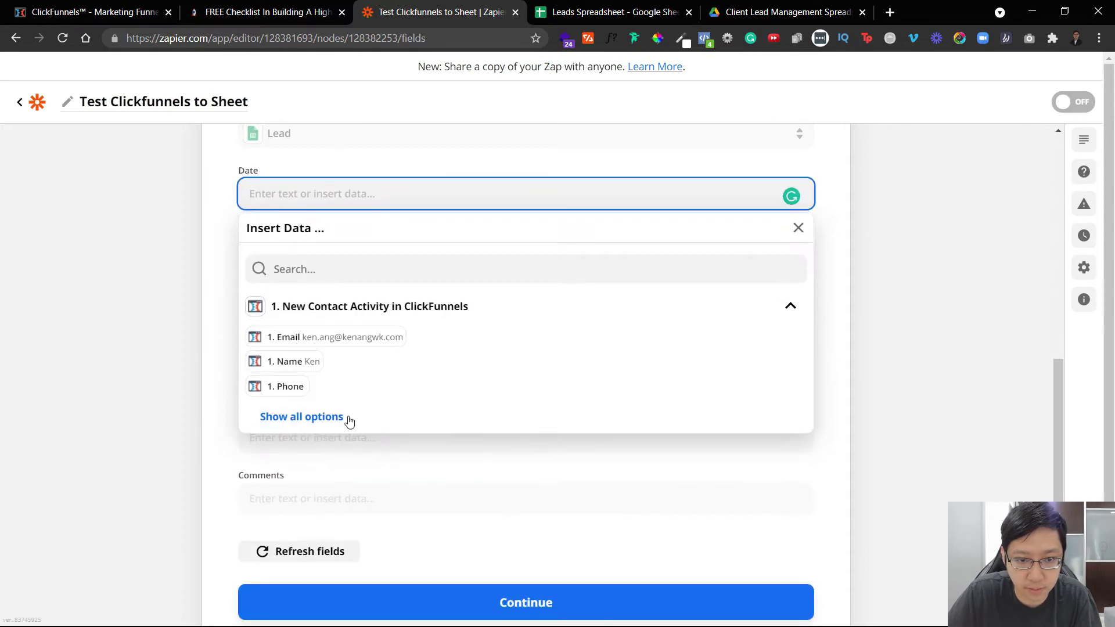
{"action": "left_click", "coordinate": [349, 418]}
{"action": "left_click", "coordinate": [343, 461]}
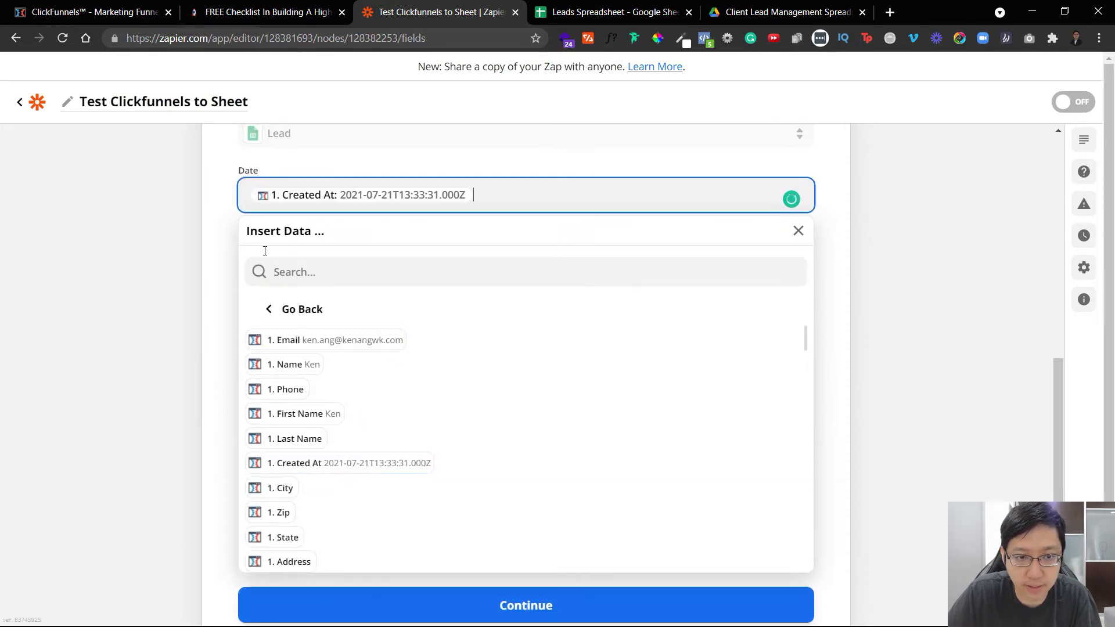
{"action": "left_click", "coordinate": [416, 256]}
{"action": "left_click", "coordinate": [293, 428]}
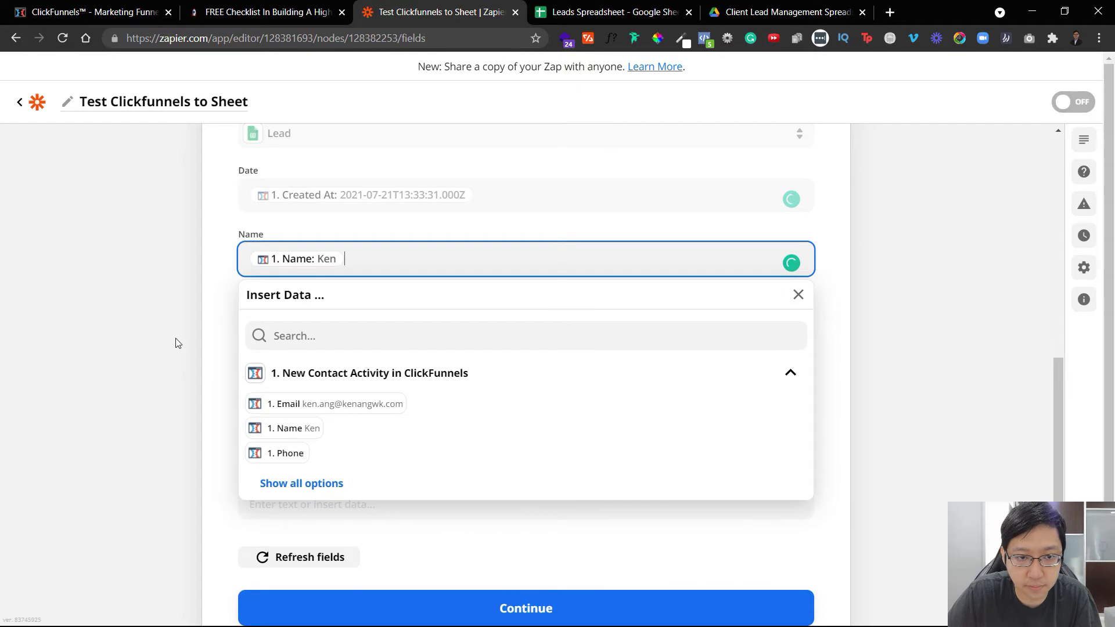
{"action": "left_click", "coordinate": [177, 343]}
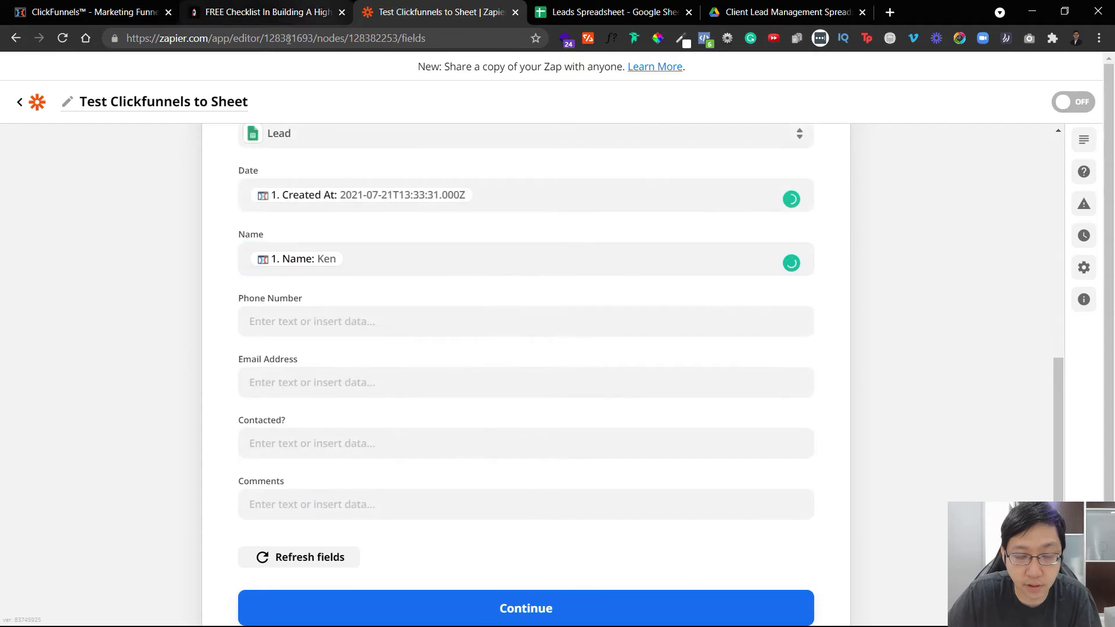
Map Email Address and Phone Number to the contact's email and phone, then continue to testing.
{"action": "left_click", "coordinate": [322, 381]}
{"action": "left_click", "coordinate": [318, 528]}
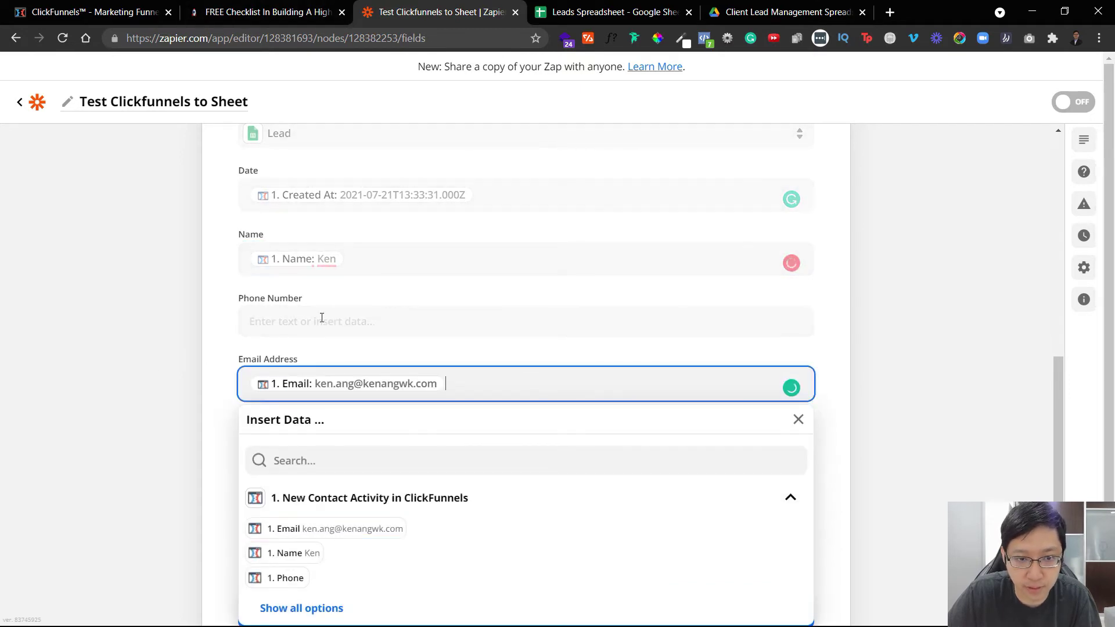
{"action": "left_click", "coordinate": [322, 318]}
{"action": "left_click", "coordinate": [299, 516]}
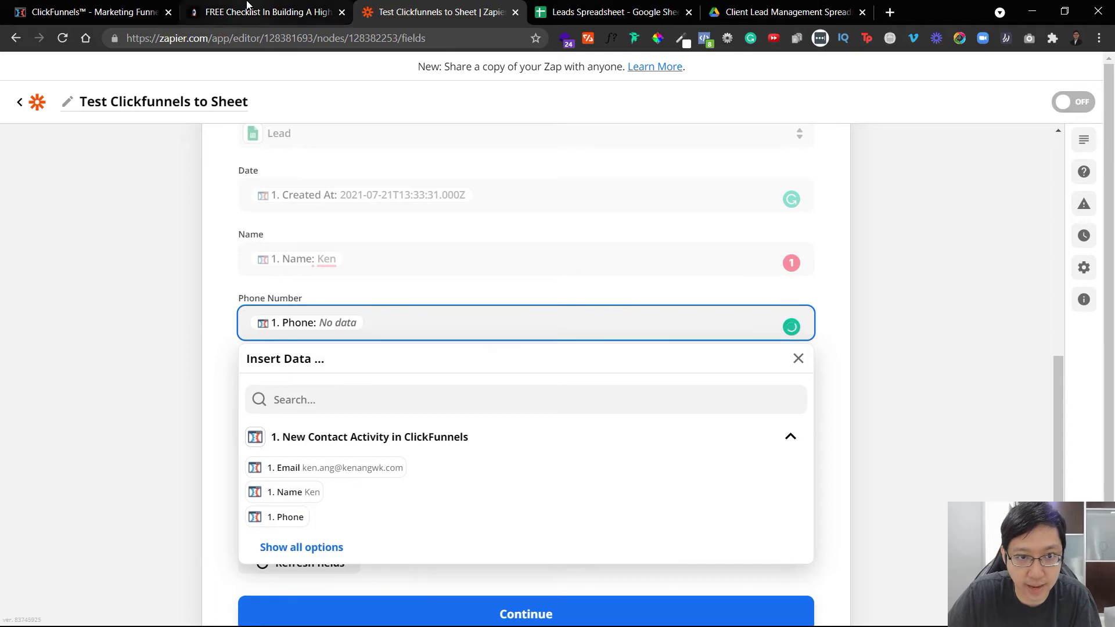
{"action": "left_click", "coordinate": [246, 7]}
{"action": "left_click", "coordinate": [381, 5]}
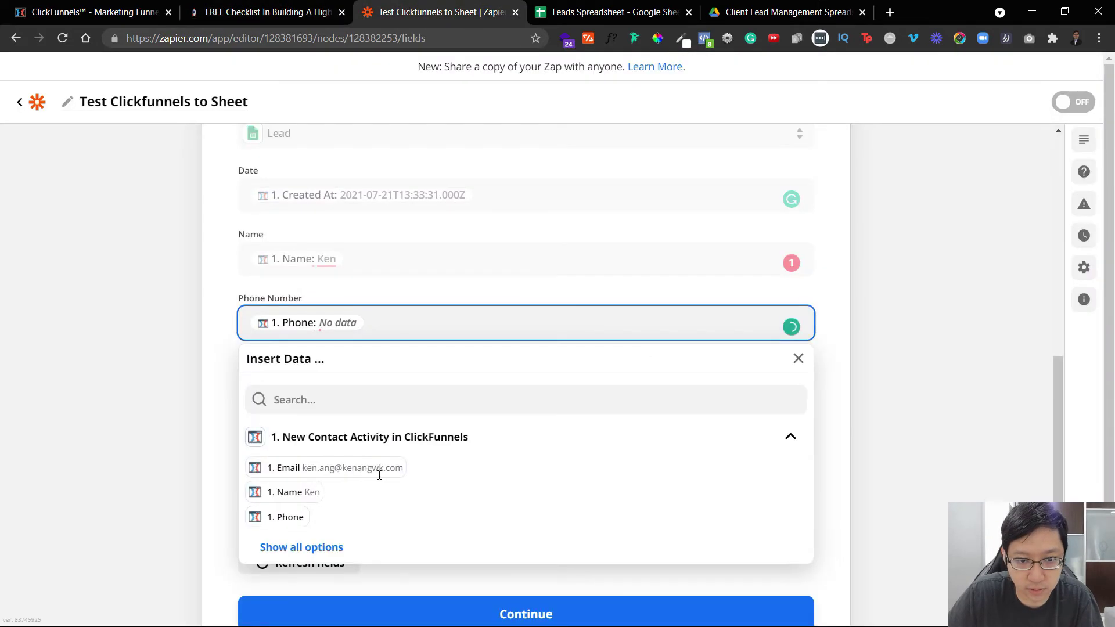
{"action": "left_click", "coordinate": [186, 281]}
{"action": "scroll", "coordinate": [349, 436], "scroll_direction": "down", "scroll_amount": 2}
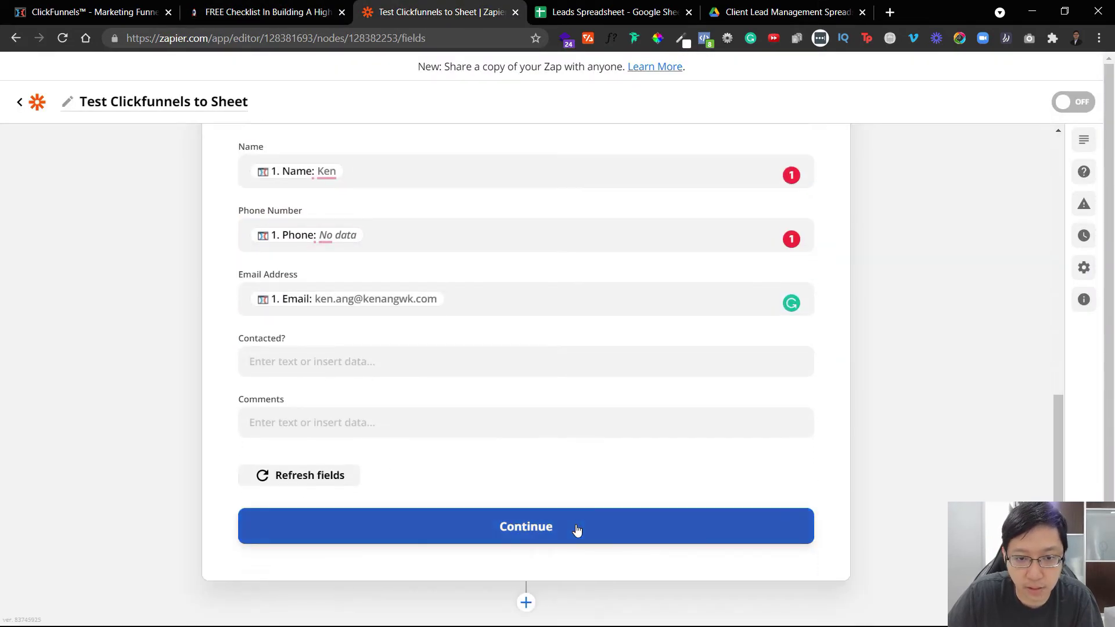
{"action": "left_click", "coordinate": [576, 529]}
Reconfirm the Google Sheets account and reload the row fields.
{"action": "scroll", "coordinate": [627, 360], "scroll_direction": "down", "scroll_amount": 1}
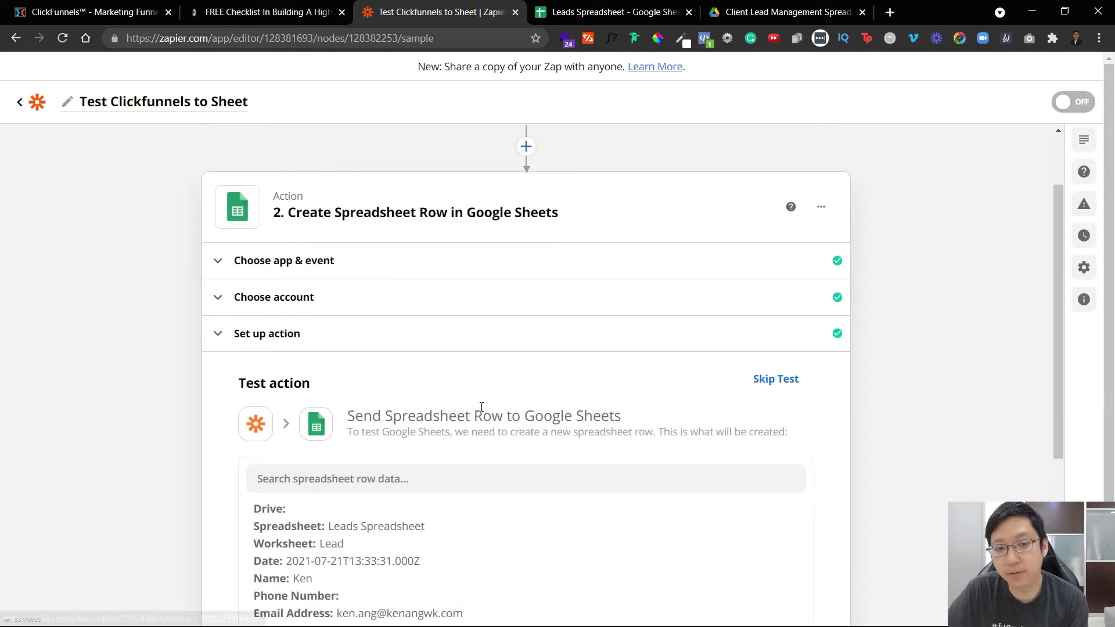
{"action": "left_click", "coordinate": [474, 303]}
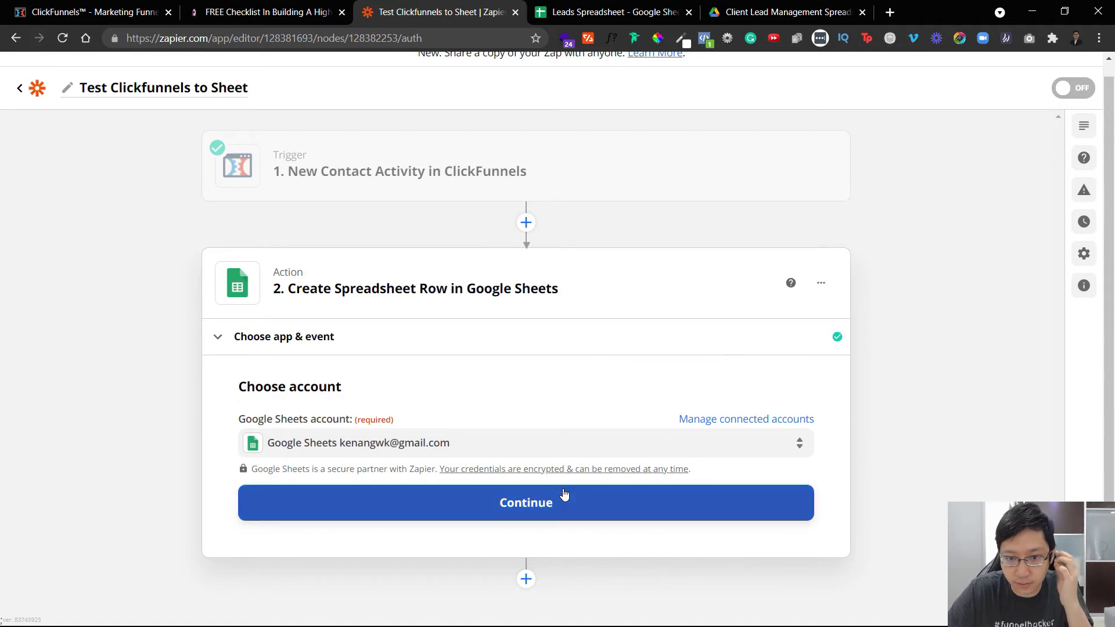
{"action": "left_click", "coordinate": [578, 513]}
{"action": "scroll", "coordinate": [393, 445], "scroll_direction": "down", "scroll_amount": 3}
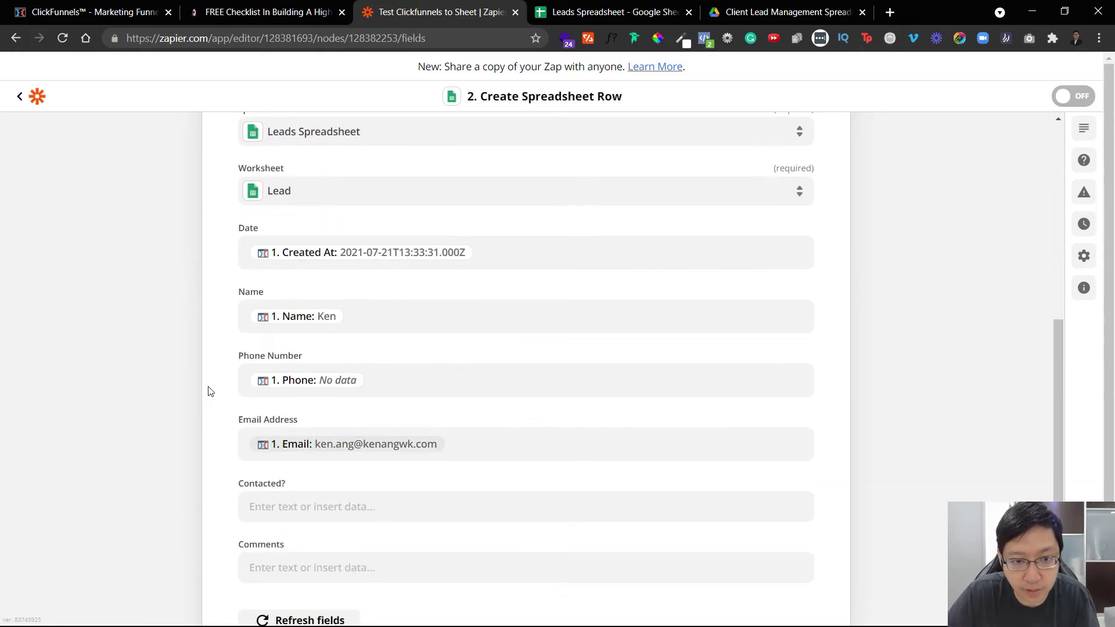
Put an apostrophe before the Phone value in Phone Number and save the action setup.
{"action": "left_click", "coordinate": [257, 386]}
{"action": "type", "text": "'"}
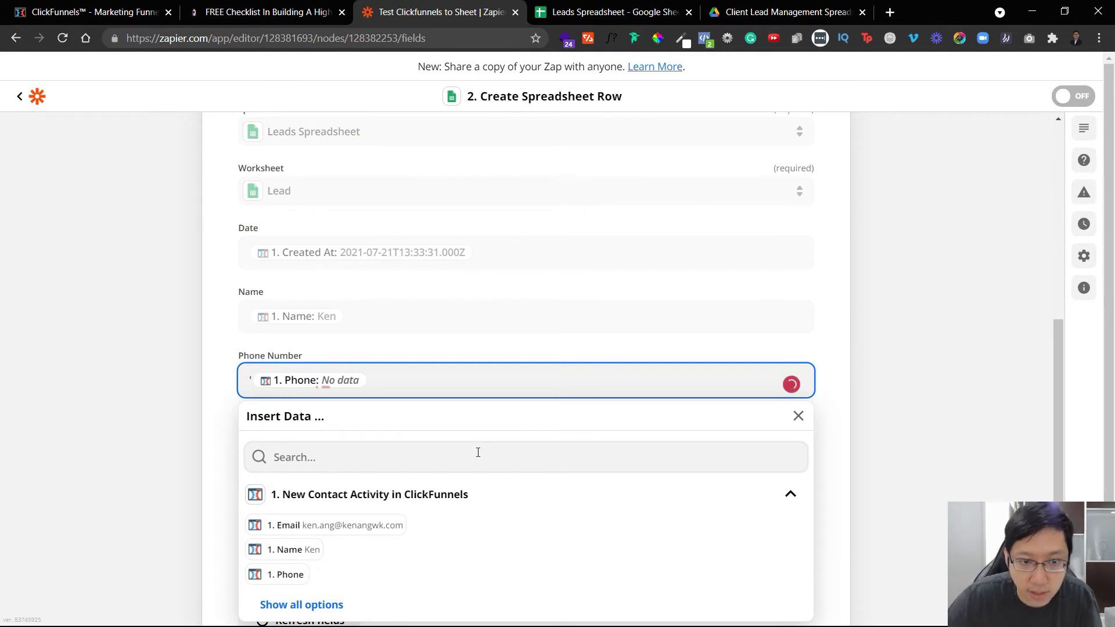
{"action": "left_click", "coordinate": [148, 319]}
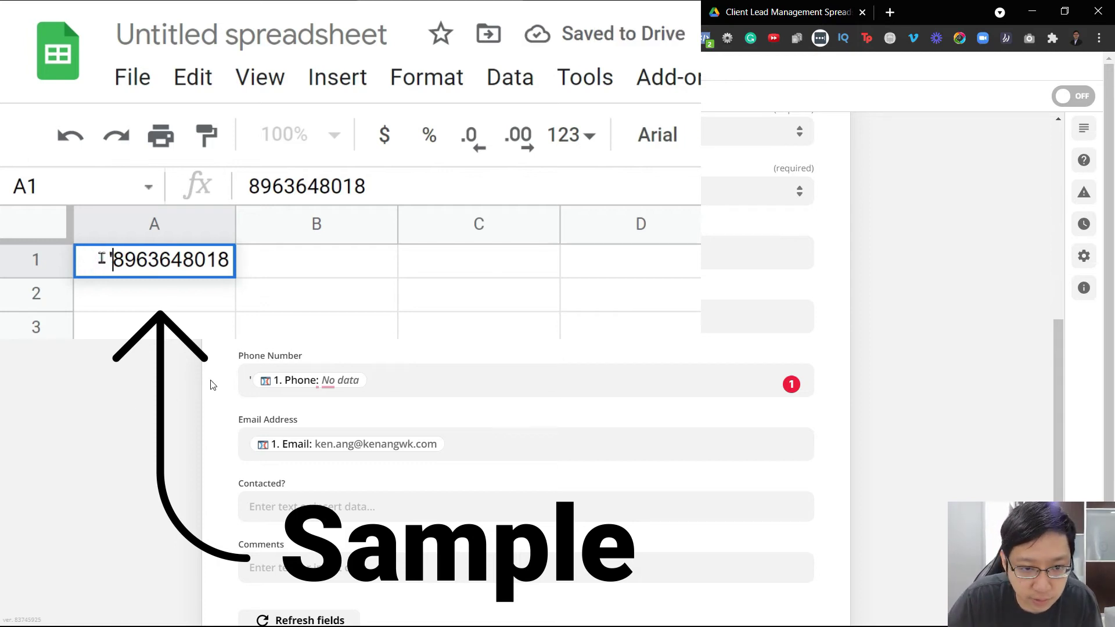
{"action": "left_click", "coordinate": [246, 378]}
{"action": "type", "text": "'"}
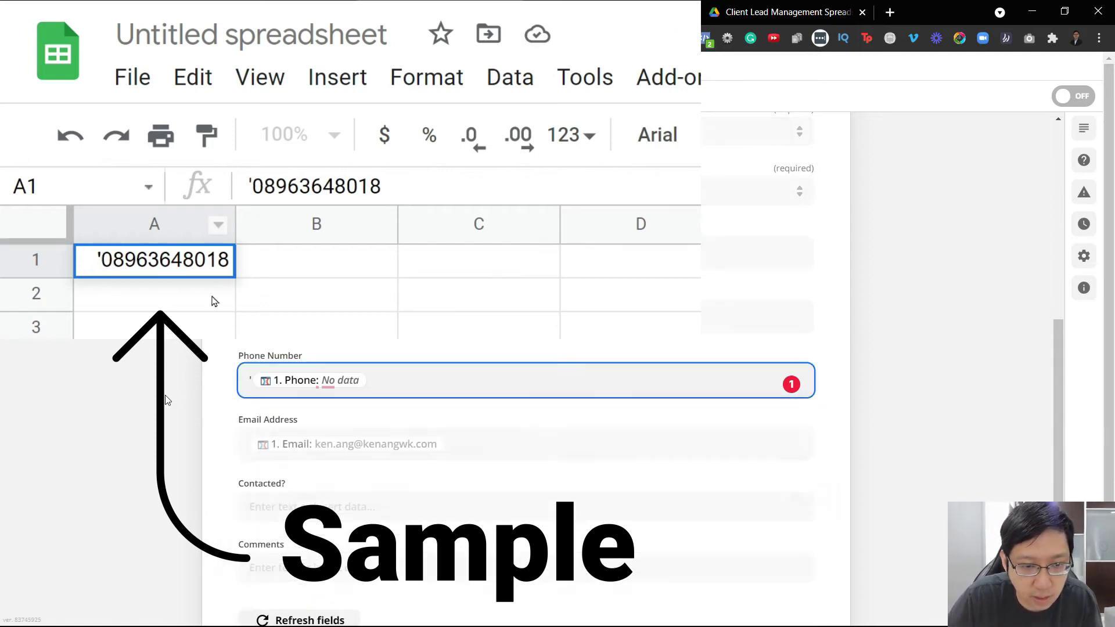
{"action": "left_click", "coordinate": [50, 435]}
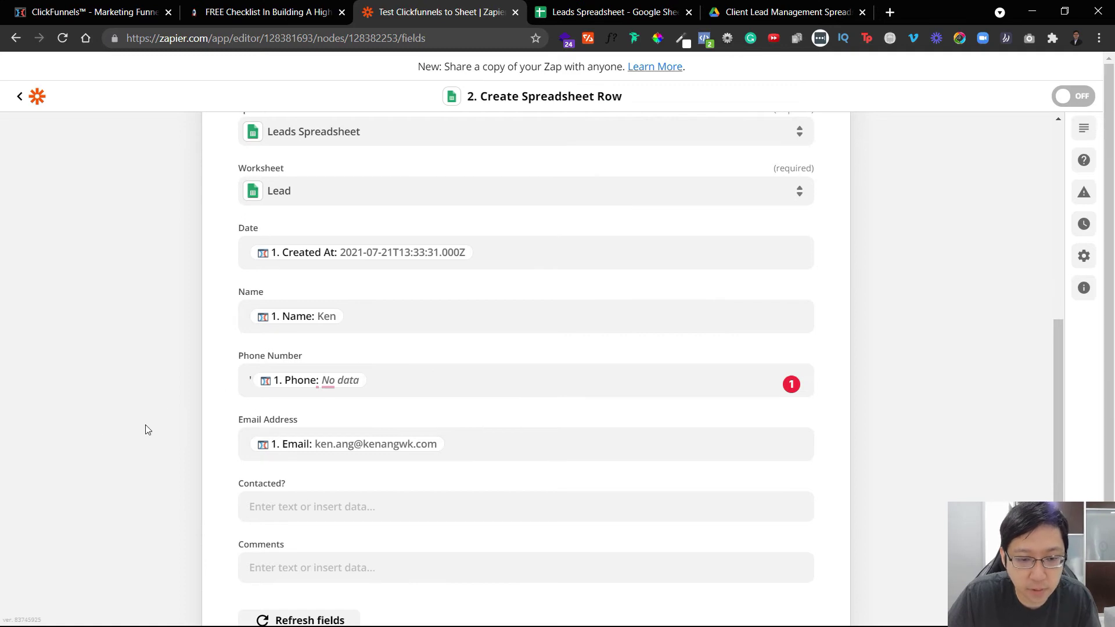
{"action": "scroll", "coordinate": [145, 430], "scroll_direction": "down", "scroll_amount": 3}
{"action": "left_click", "coordinate": [527, 527]}
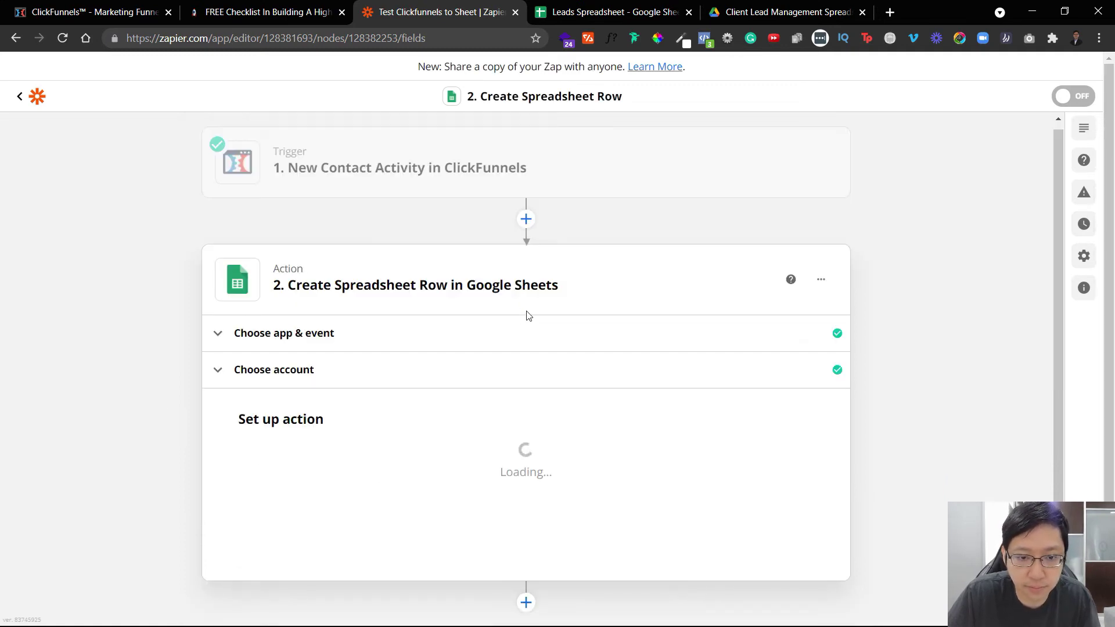
Test the row action and auto-fit column A to show the full date in the sheet.
{"action": "left_click", "coordinate": [680, 513]}
{"action": "left_click", "coordinate": [604, 11]}
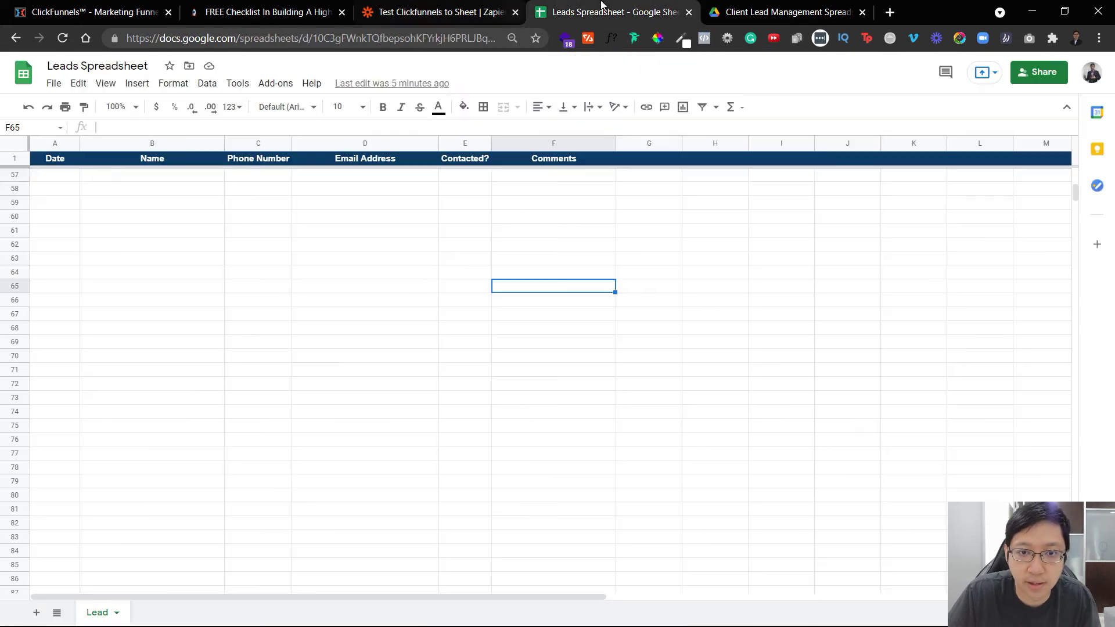
{"action": "left_click", "coordinate": [415, 274]}
{"action": "scroll", "coordinate": [424, 272], "scroll_direction": "up", "scroll_amount": 10}
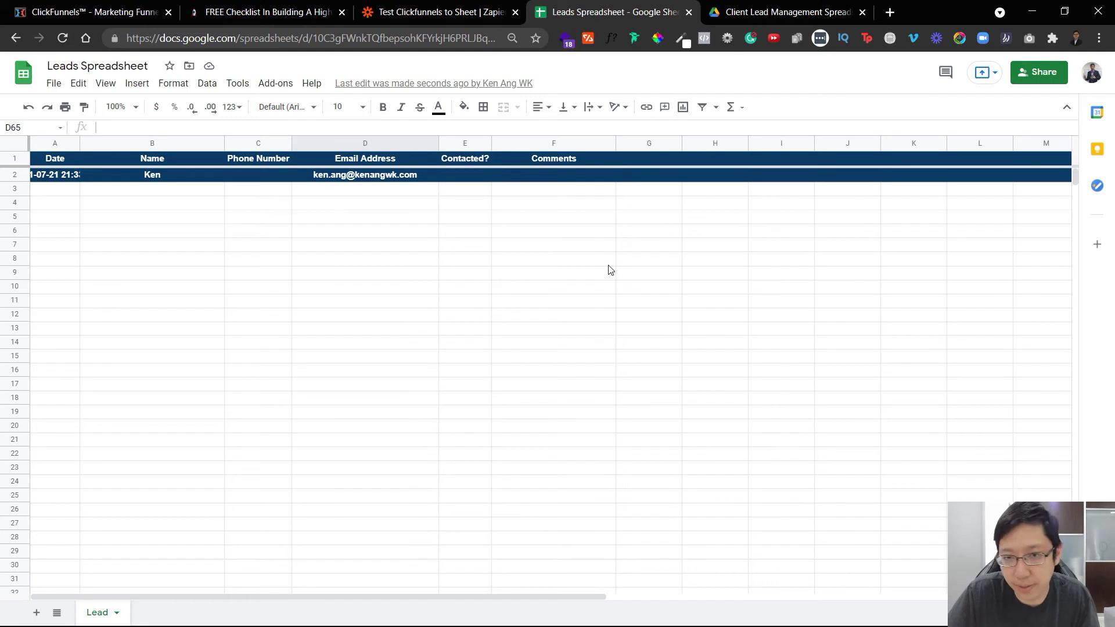
{"action": "double_click", "coordinate": [79, 140]}
{"action": "left_click", "coordinate": [100, 270]}
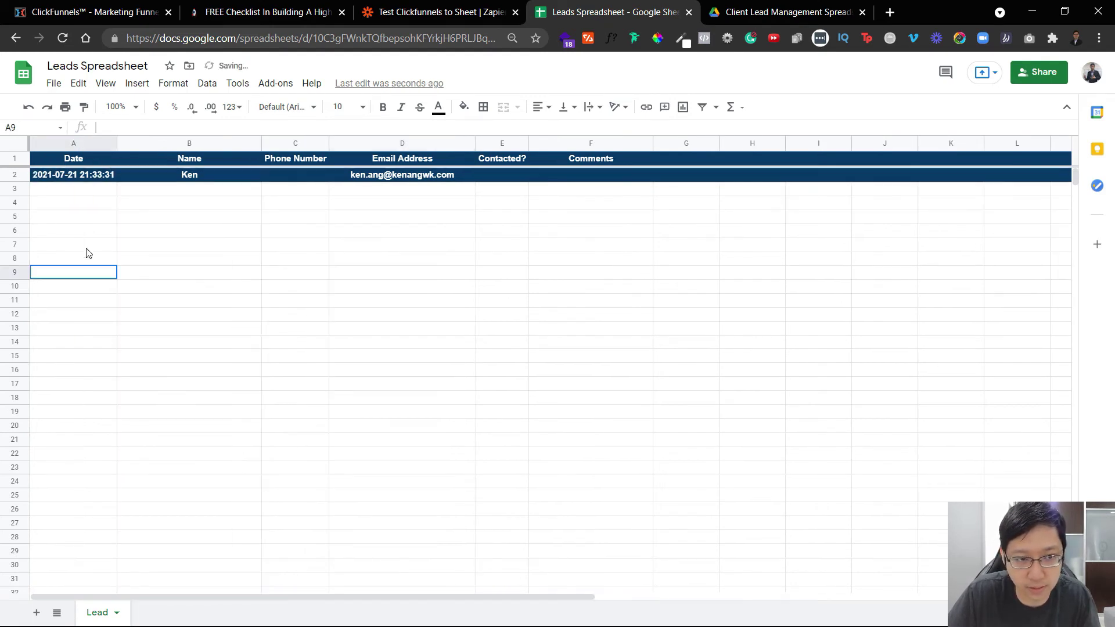
Make row 2 unbolded black text on a white background.
{"action": "left_click", "coordinate": [17, 175]}
{"action": "left_click", "coordinate": [383, 107]}
{"action": "left_click", "coordinate": [463, 108]}
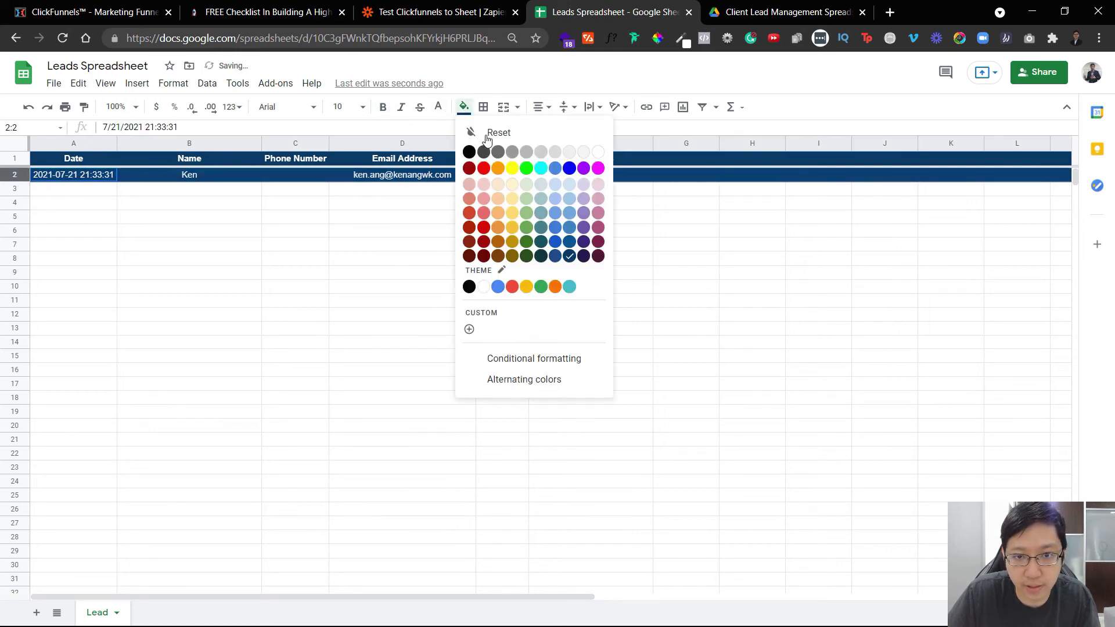
{"action": "left_click", "coordinate": [597, 149]}
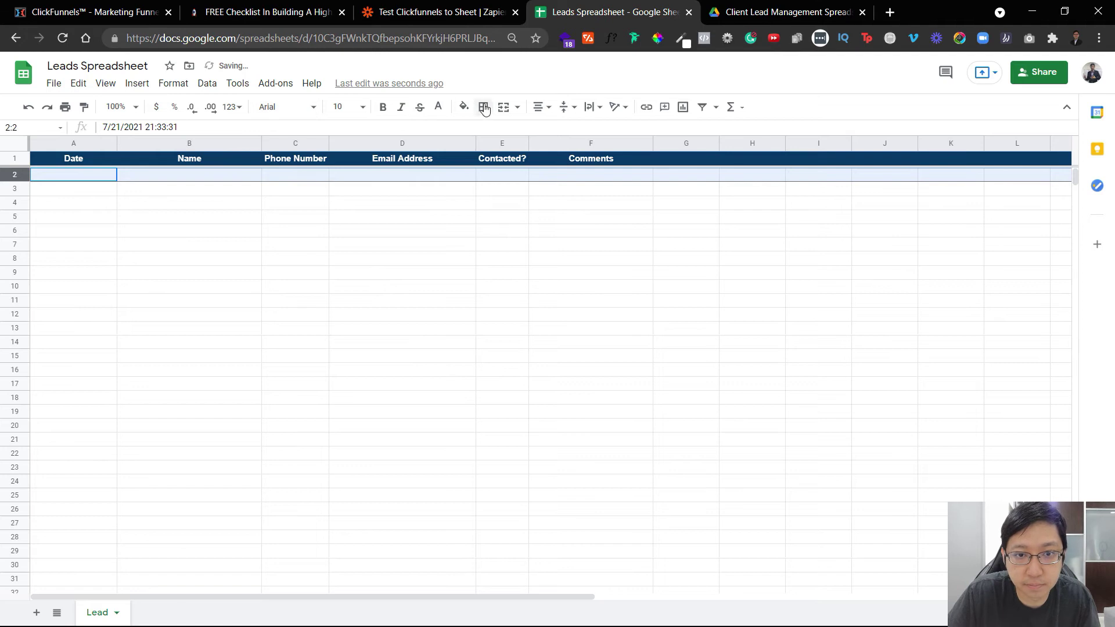
{"action": "left_click", "coordinate": [439, 107]}
{"action": "left_click", "coordinate": [447, 129]}
{"action": "left_click", "coordinate": [401, 258]}
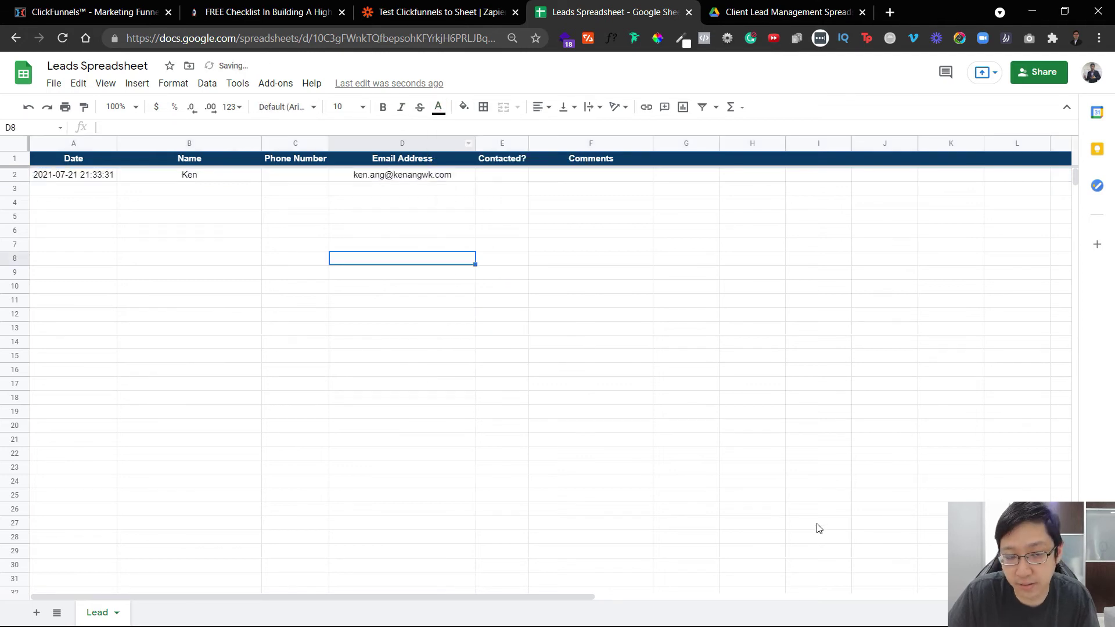
Turn the Zap on.
{"action": "key", "text": "ctrl+shift+Tab"}
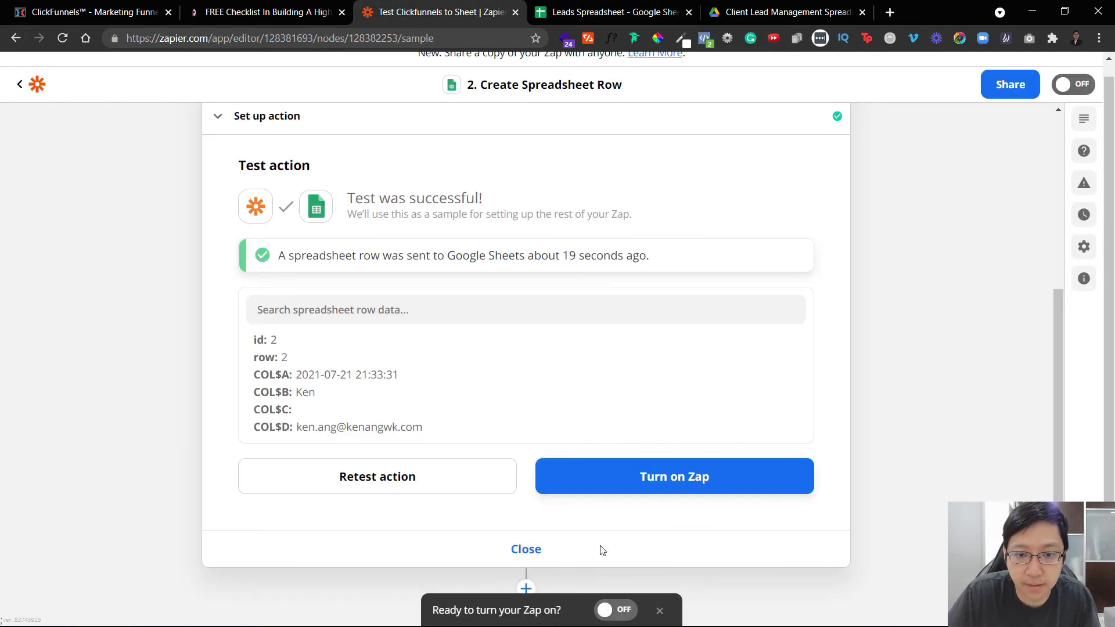
{"action": "left_click", "coordinate": [610, 609]}
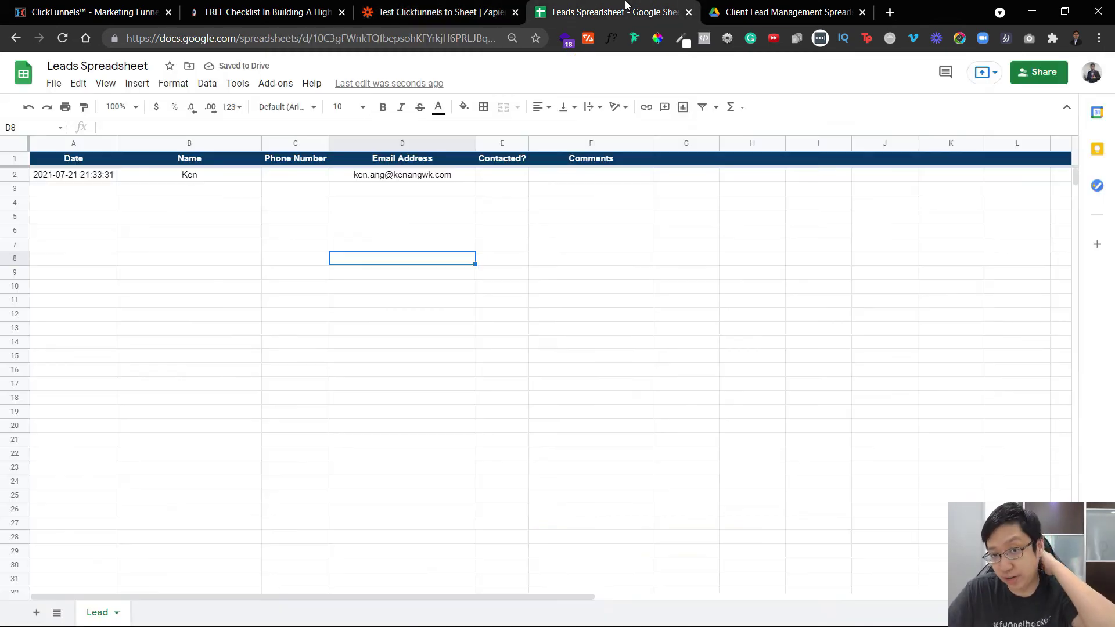
{"action": "left_click_drag", "start_coordinate": [610, 12], "coordinate": [269, 5]}
Submit the opt-in form with a test name and email, then check the new row 3 lead.
{"action": "left_click", "coordinate": [269, 12]}
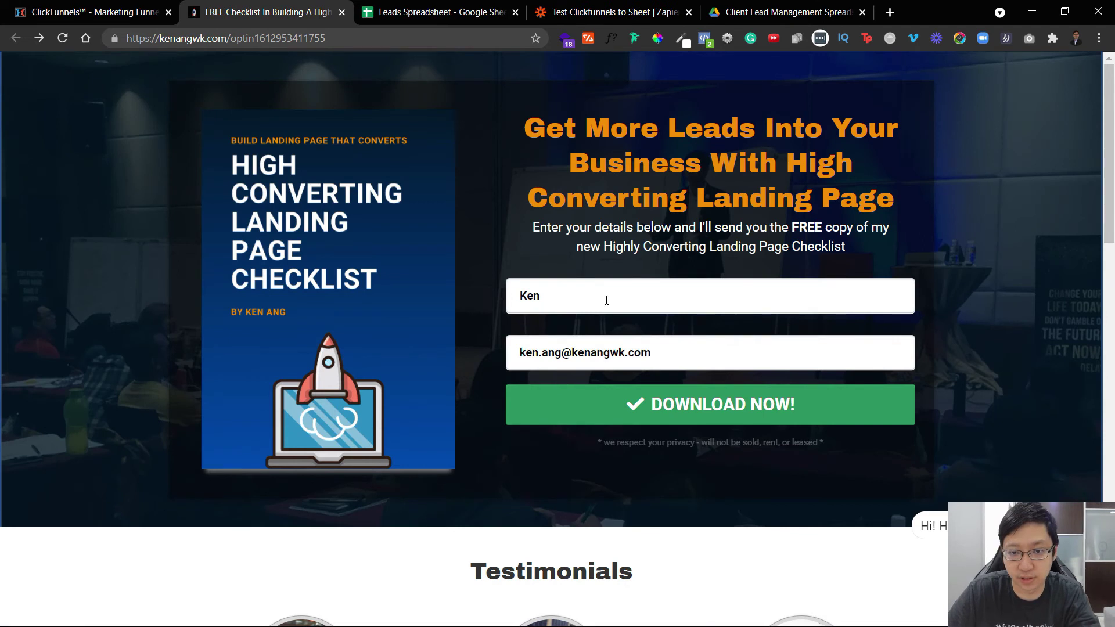
{"action": "left_click", "coordinate": [691, 306]}
{"action": "key", "text": "ctrl+a"}
{"action": "key", "text": "Tab"}
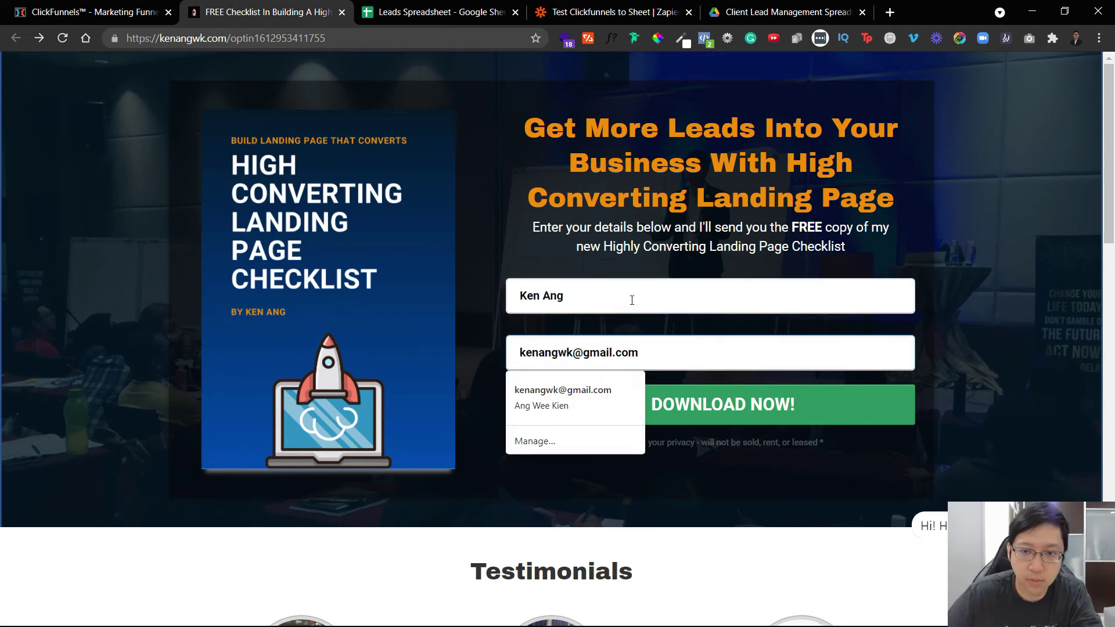
{"action": "key", "text": "Escape"}
{"action": "left_click", "coordinate": [654, 403]}
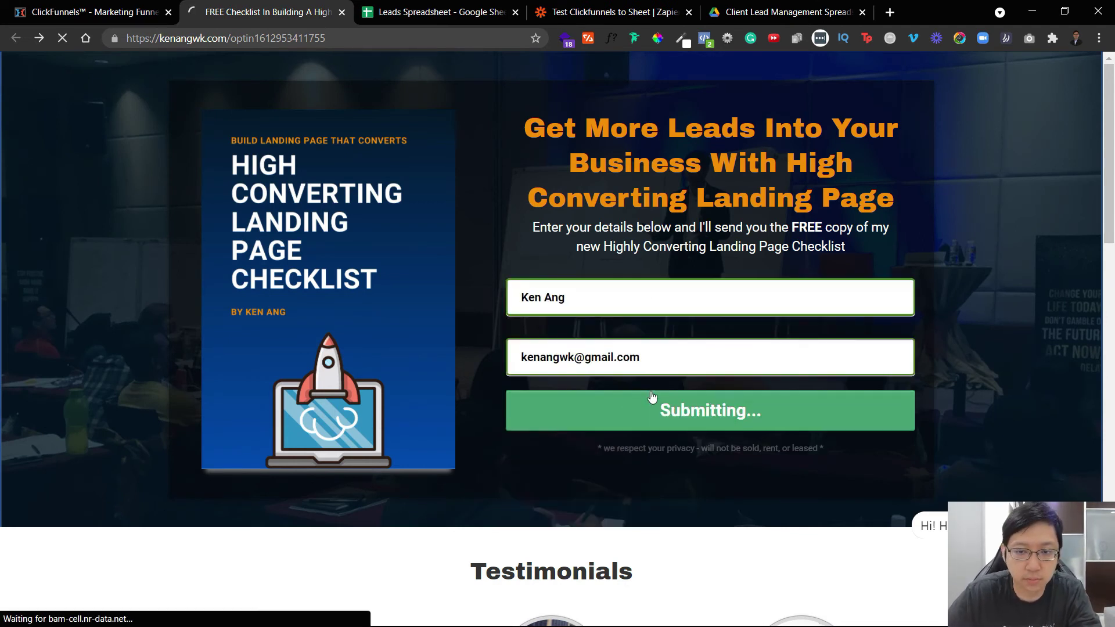
{"action": "left_click", "coordinate": [430, 6]}
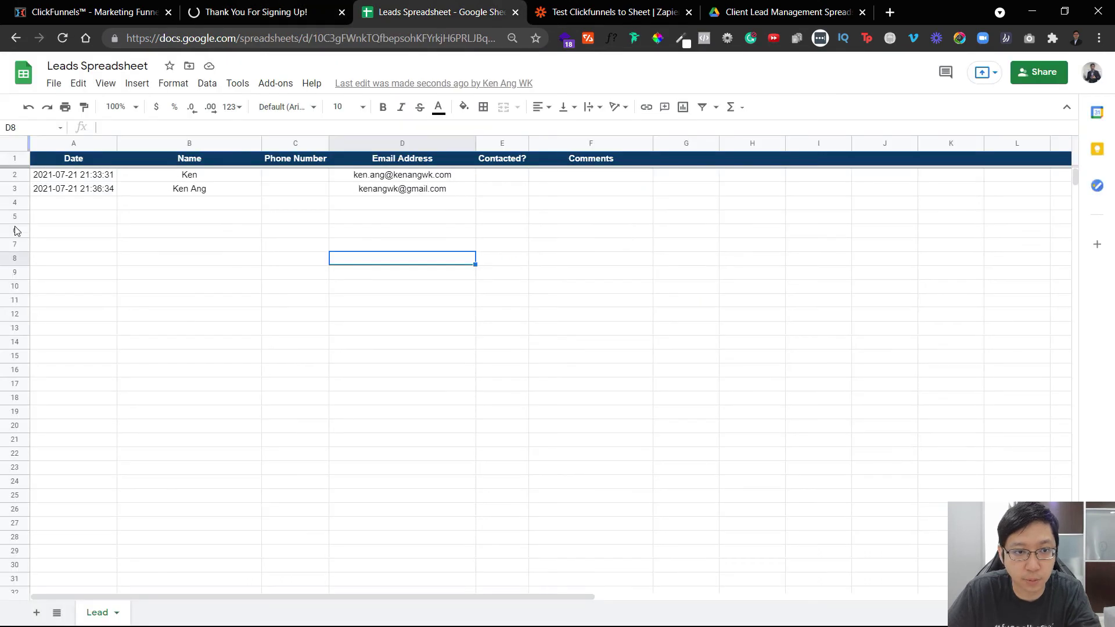
{"action": "left_click", "coordinate": [14, 189]}
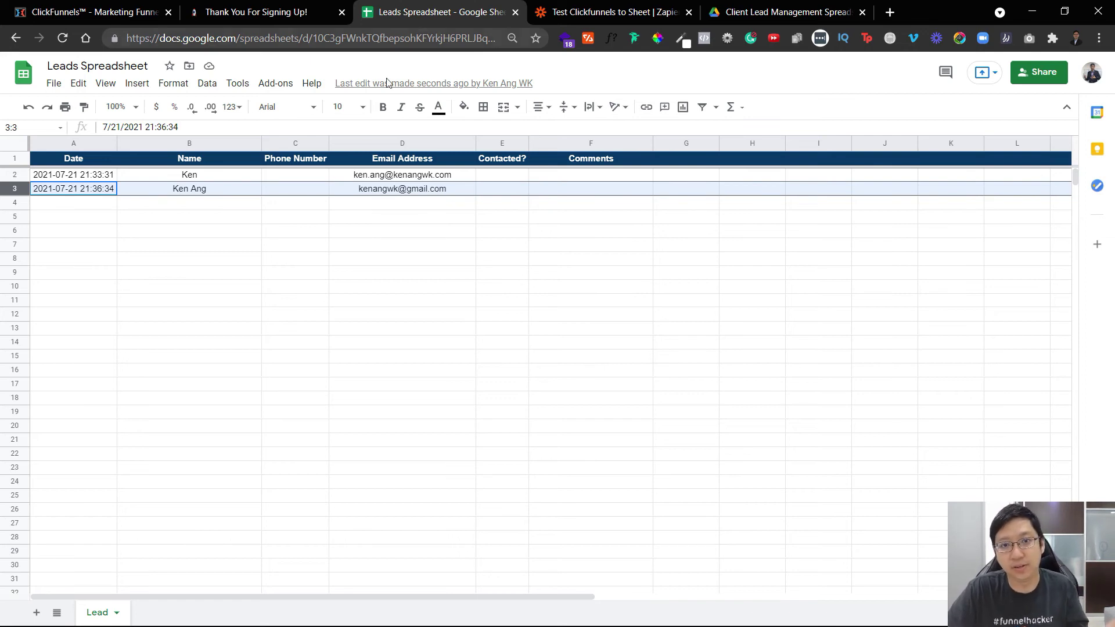
{"action": "left_click", "coordinate": [256, 11]}
{"action": "left_click", "coordinate": [441, 11]}
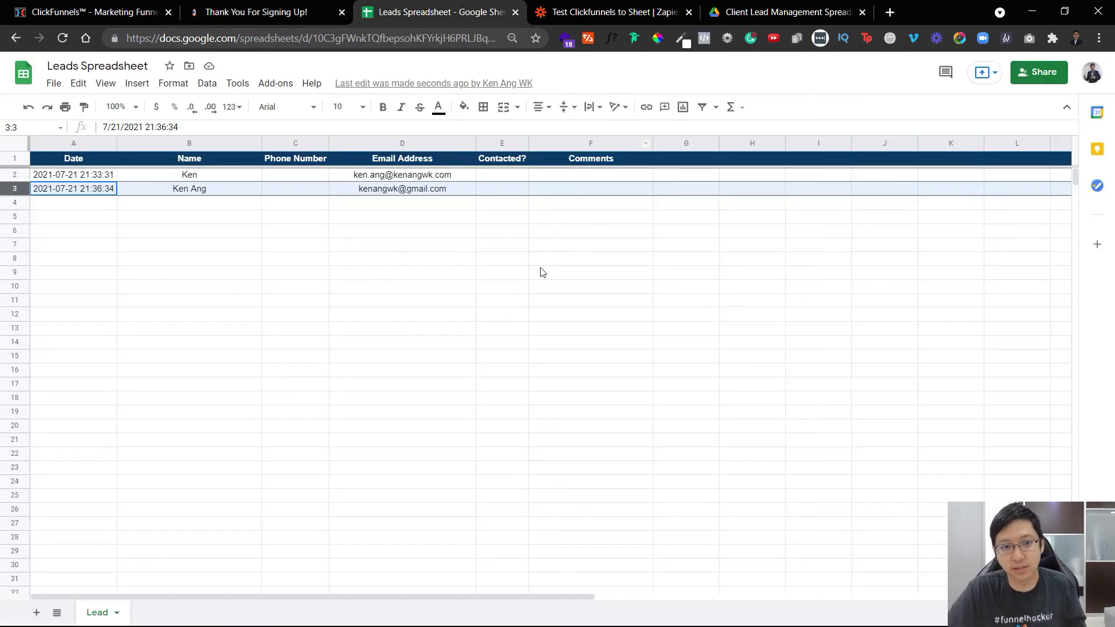